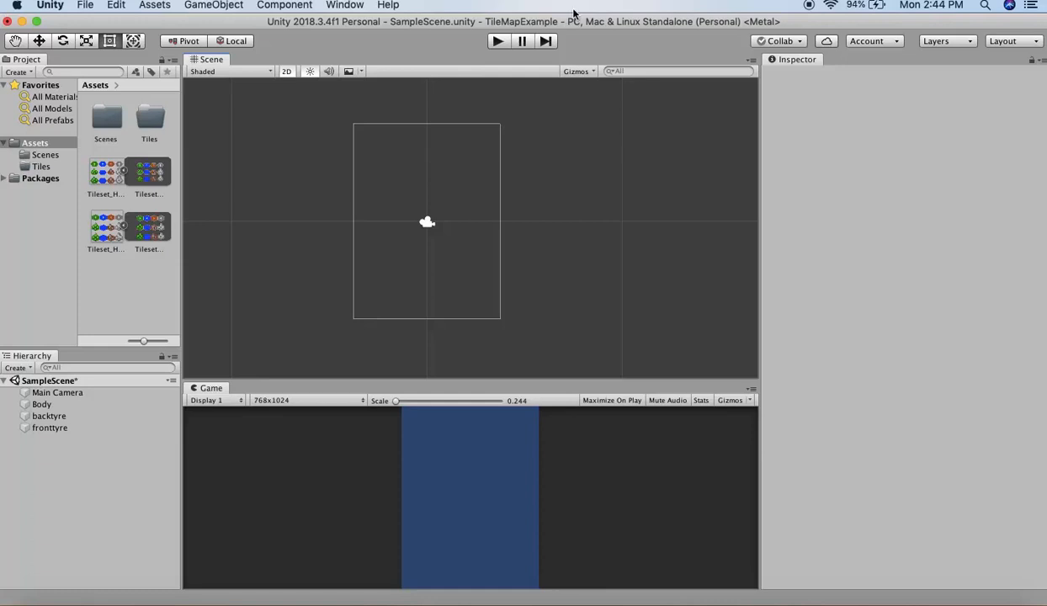
- Try a Hexagonal Flat Top Tilemap in the scene, inspect its Grid and Tilemap objects, and delete the Grid
click(220, 5)
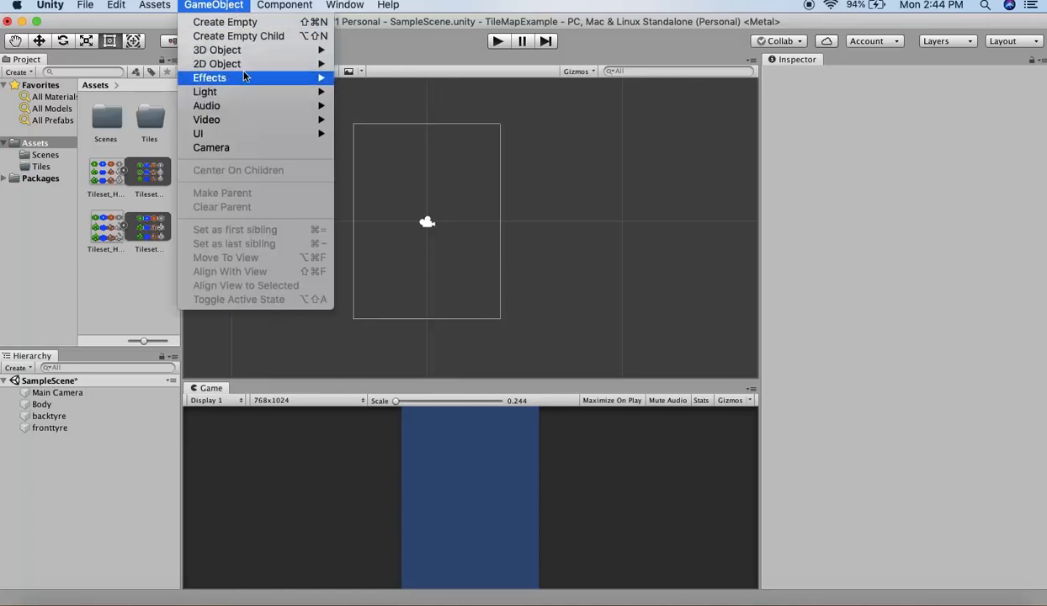
mouse_move(247, 64)
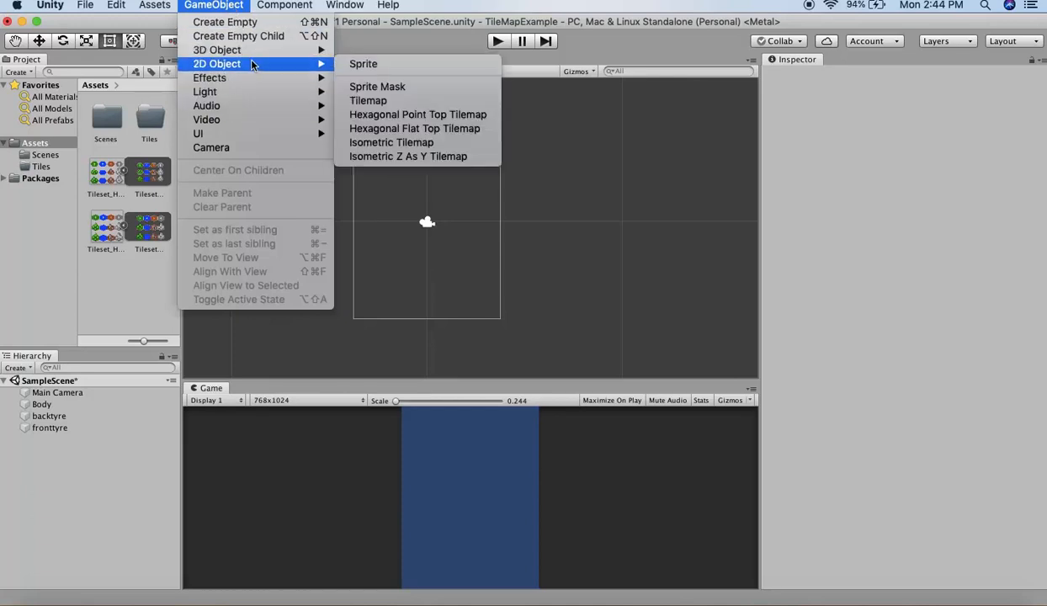
click(422, 128)
click(26, 451)
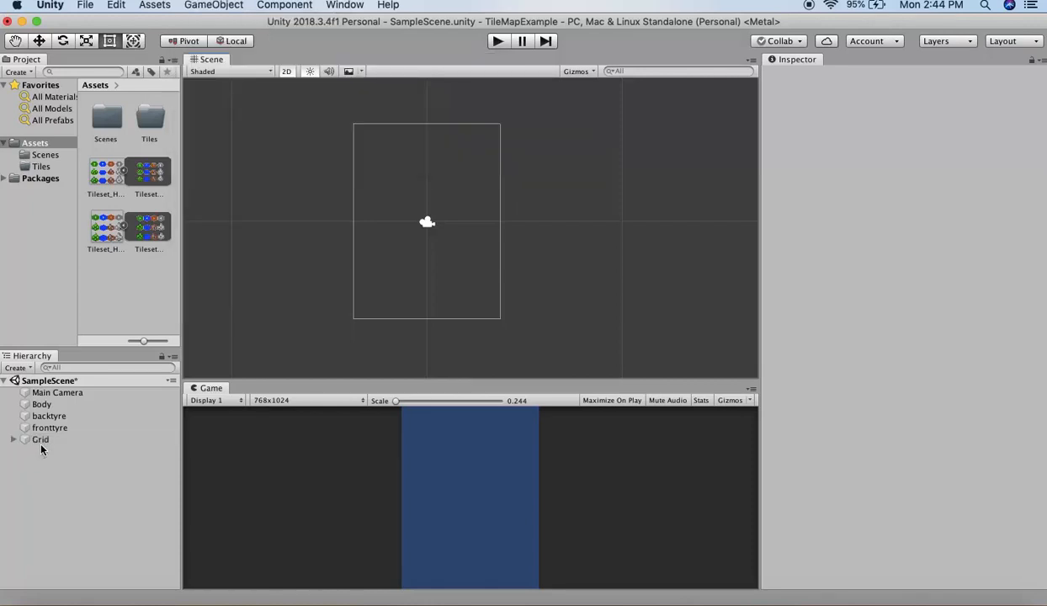
click(40, 440)
click(14, 440)
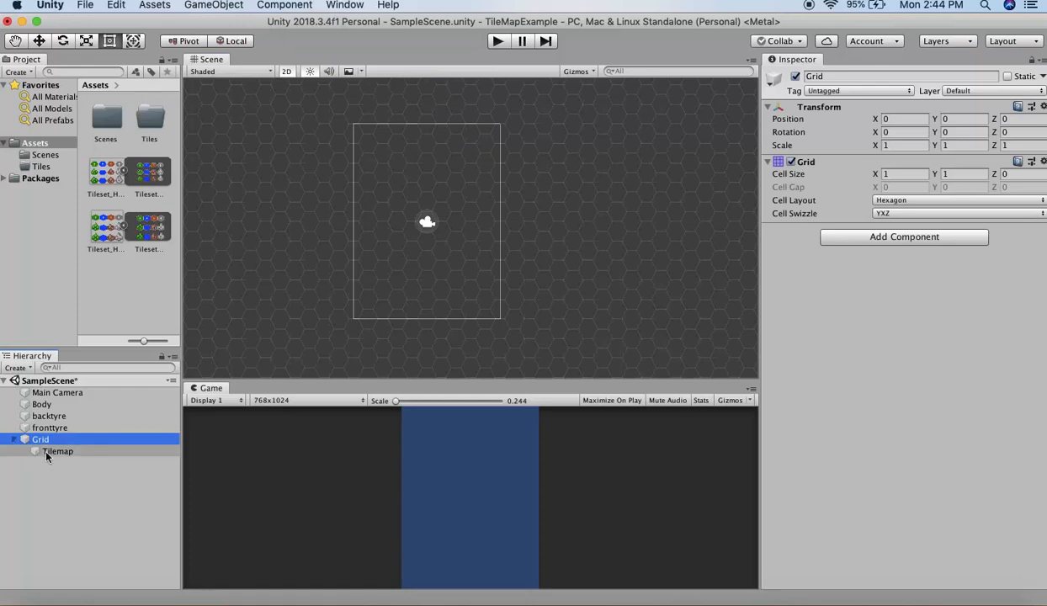
click(50, 452)
scroll(404, 192, up, 2)
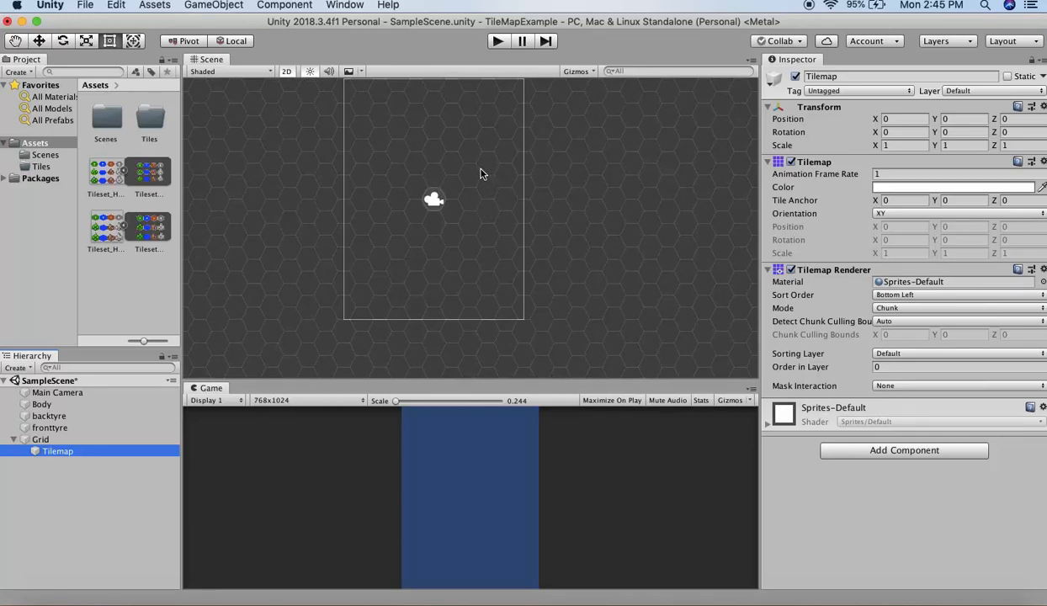
scroll(495, 170, up, 3)
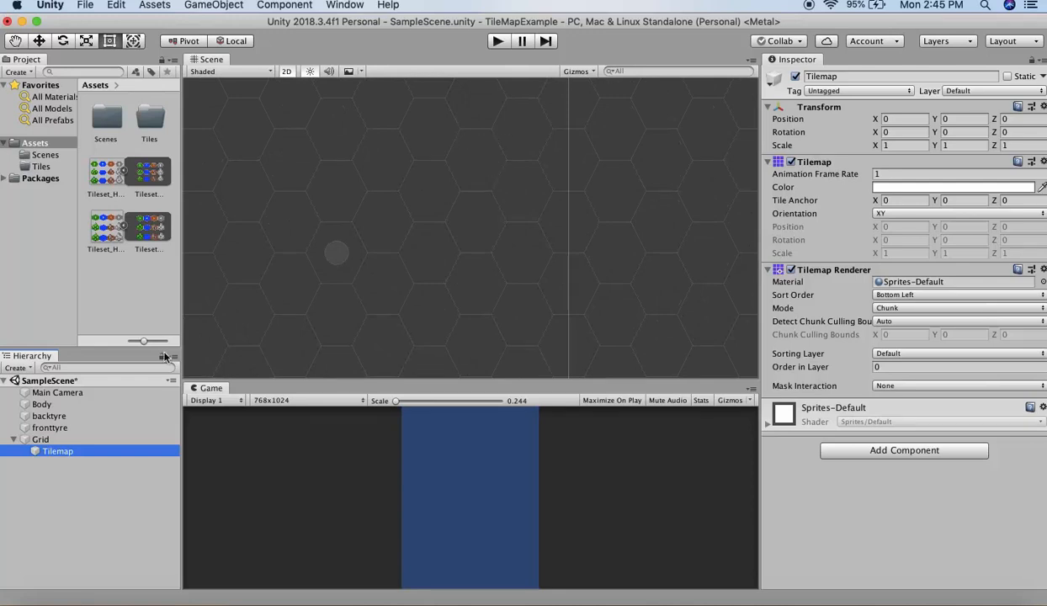
click(40, 439)
key(super+BackSpace)
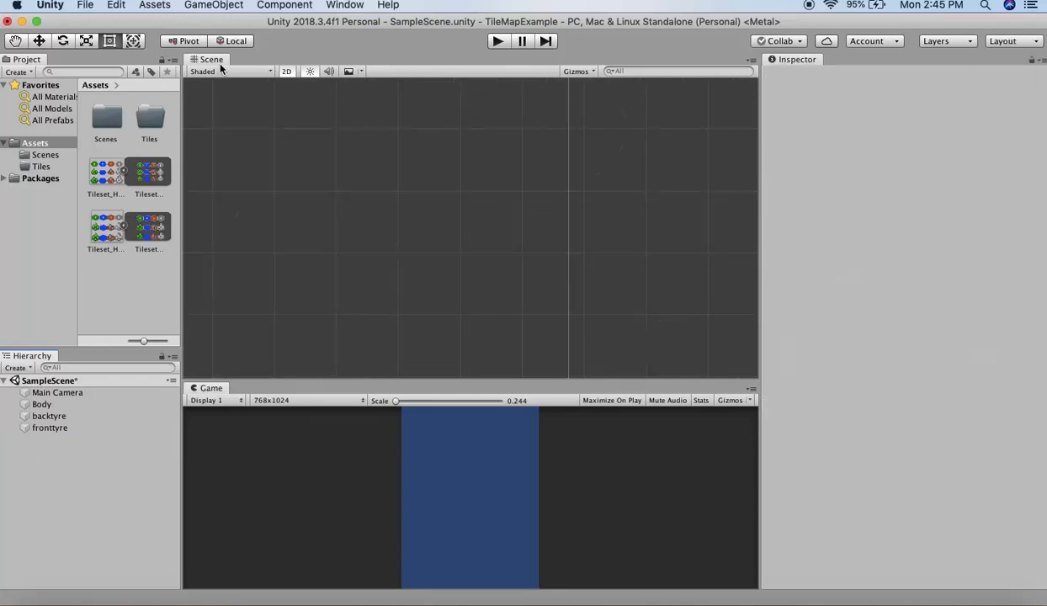
- Try a Hexagonal Point Top Tilemap in the scene and delete its Grid object
click(214, 5)
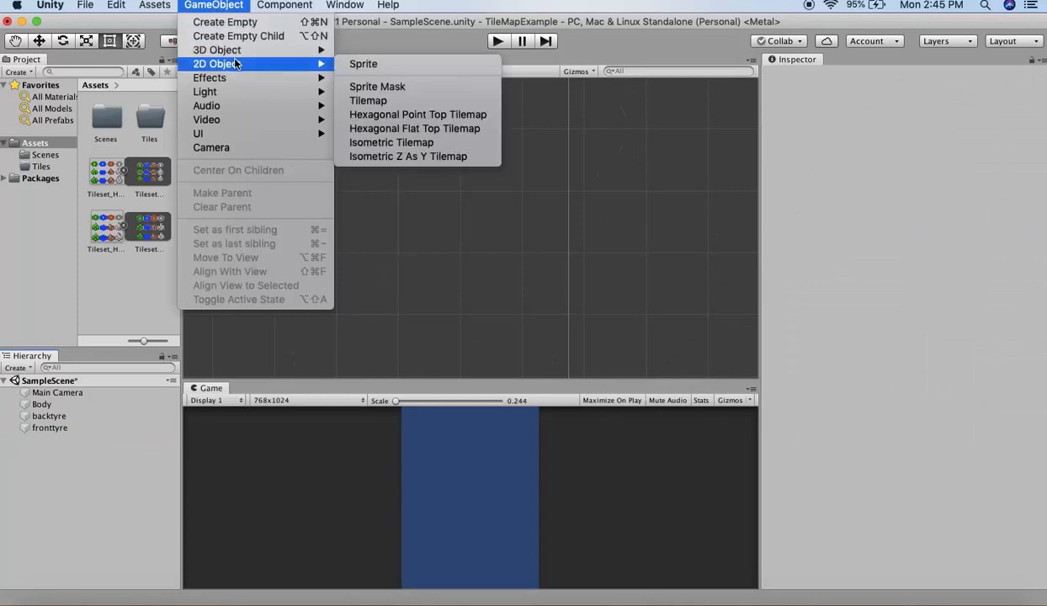
mouse_move(334, 53)
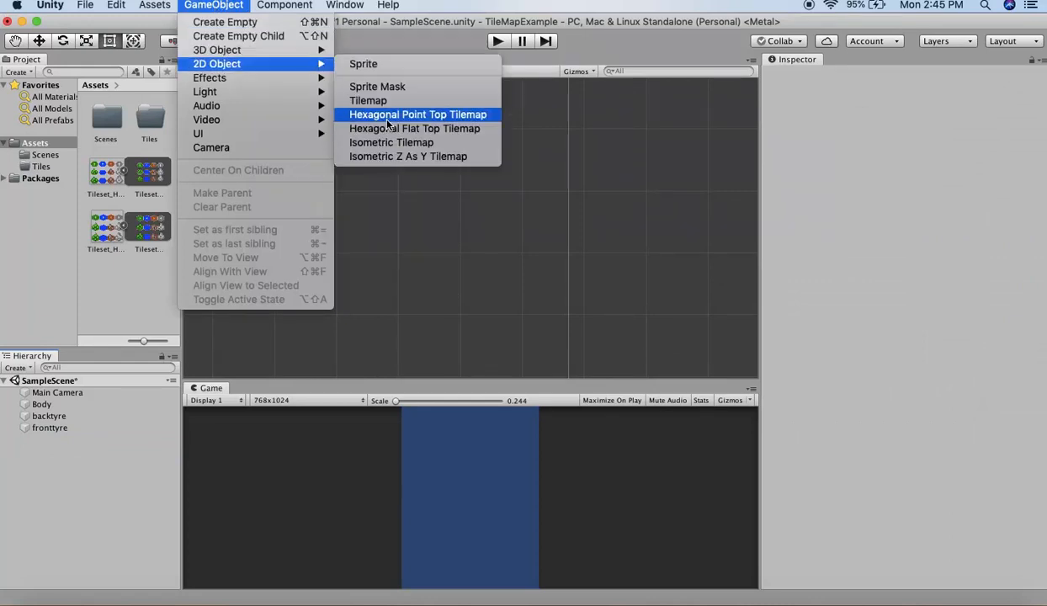
click(387, 117)
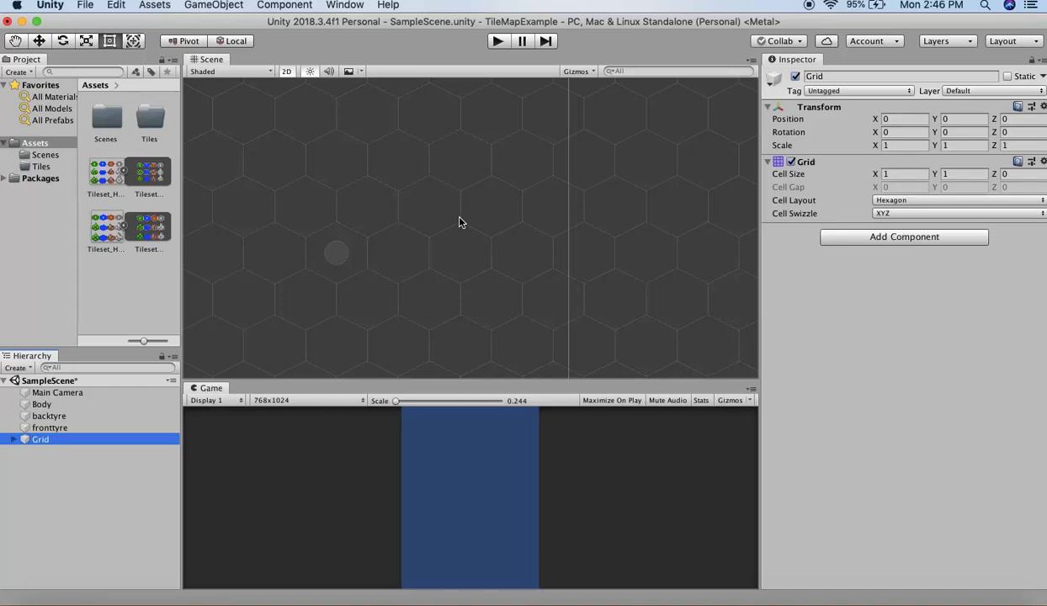
key(super+BackSpace)
- Add a Hexagonal Flat Top Tilemap to the scene
click(214, 5)
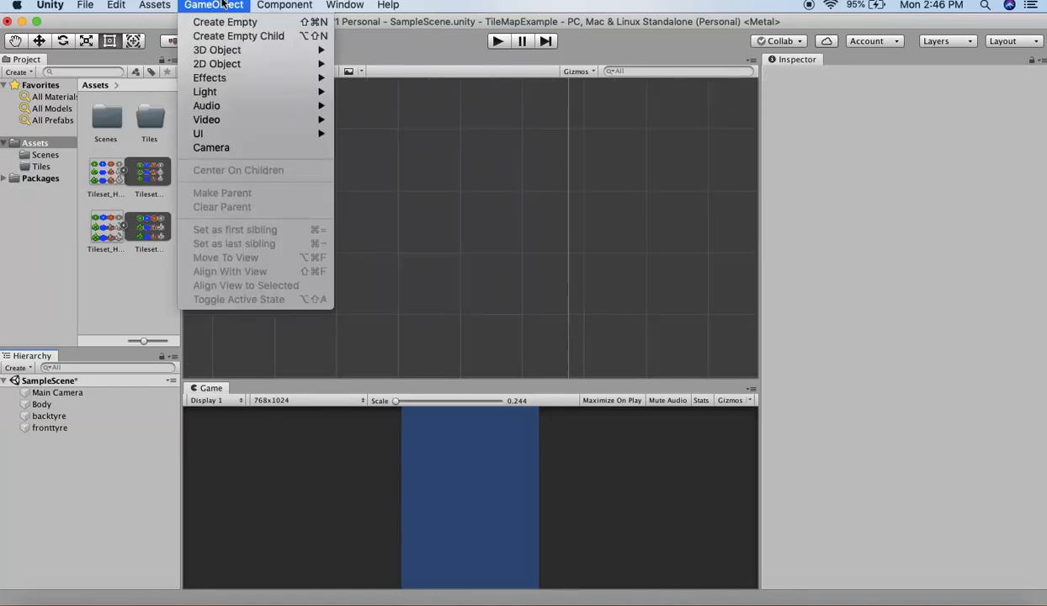
mouse_move(239, 63)
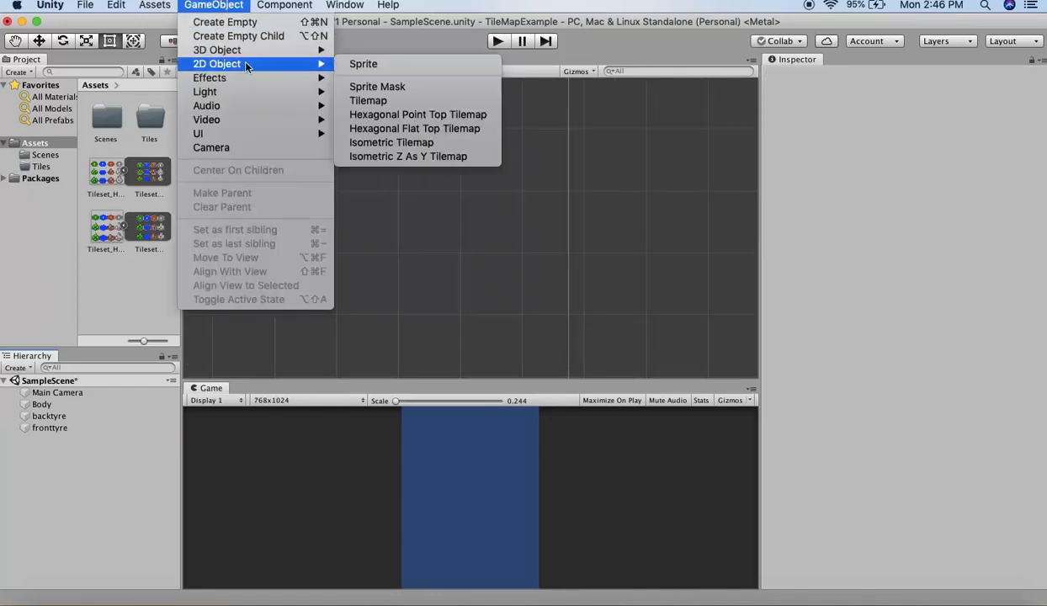
click(392, 129)
click(39, 438)
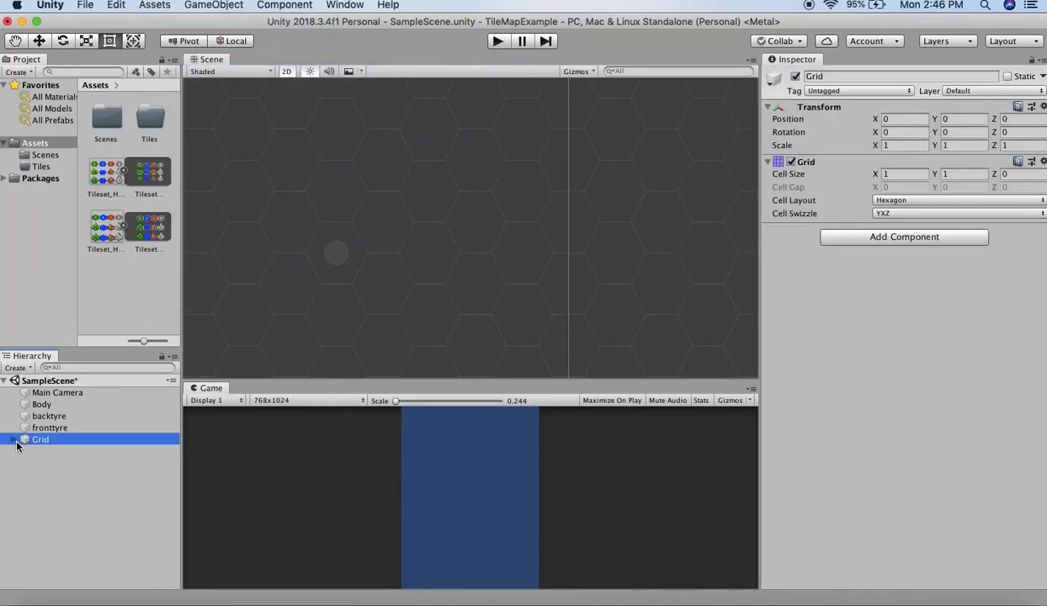
- Rename the Tilemap object under the Grid as Hexagonaltiles
click(14, 440)
click(59, 452)
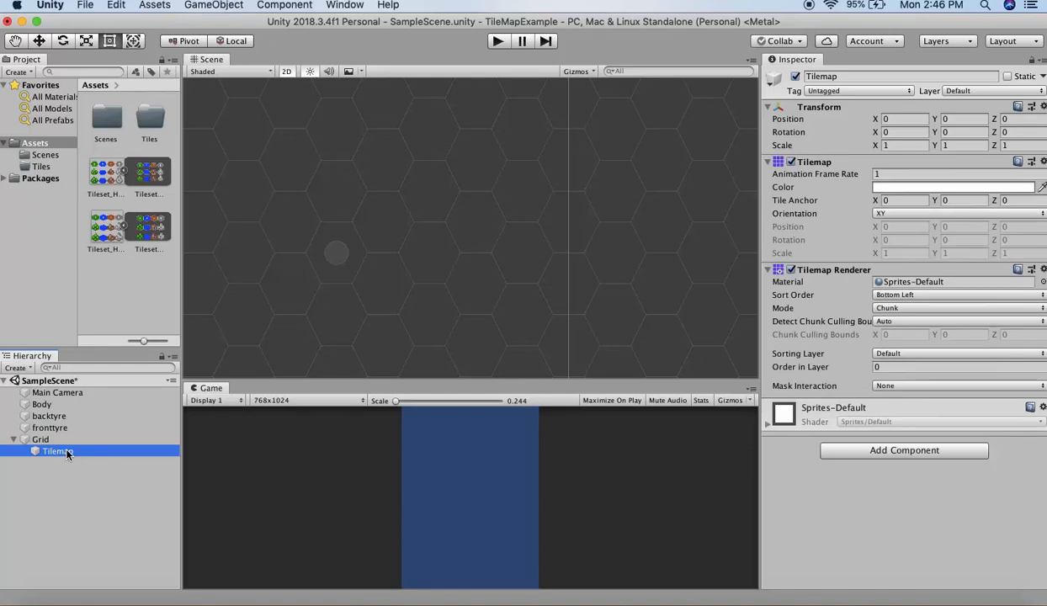
click(68, 453)
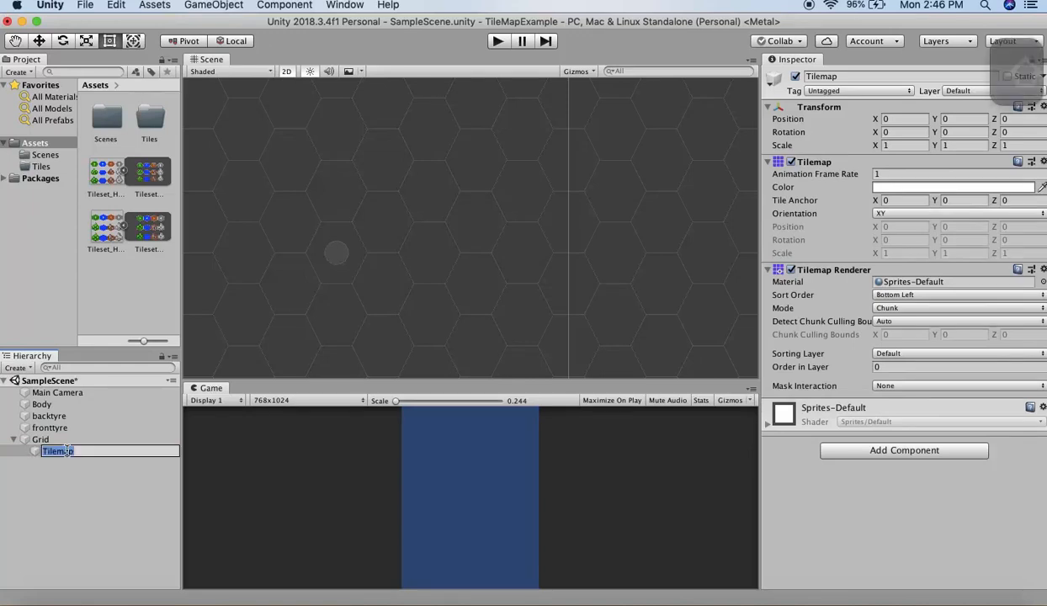
text(Hexagonaltiles)
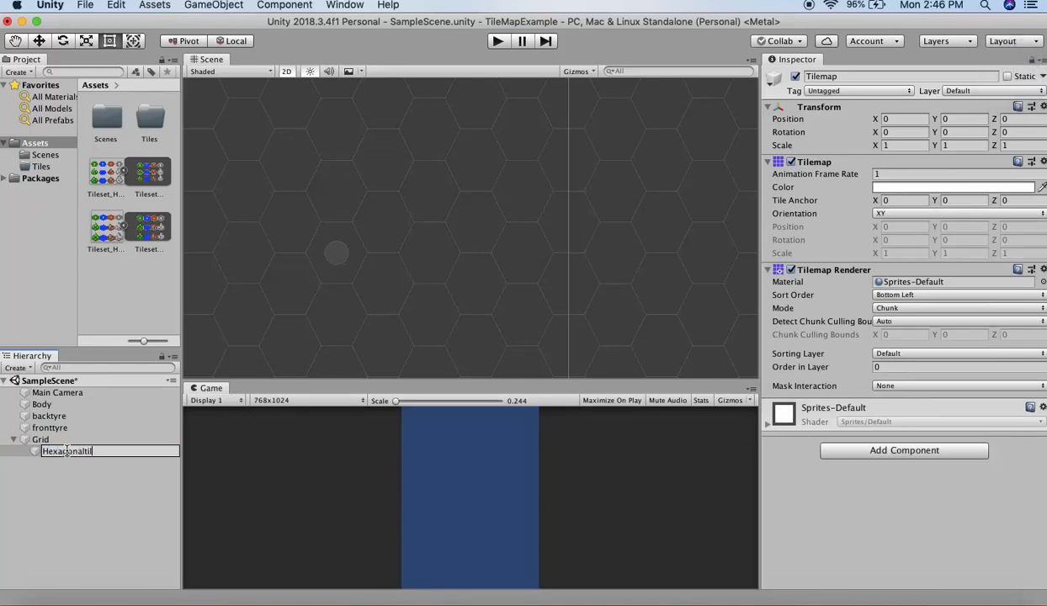
key(Return)
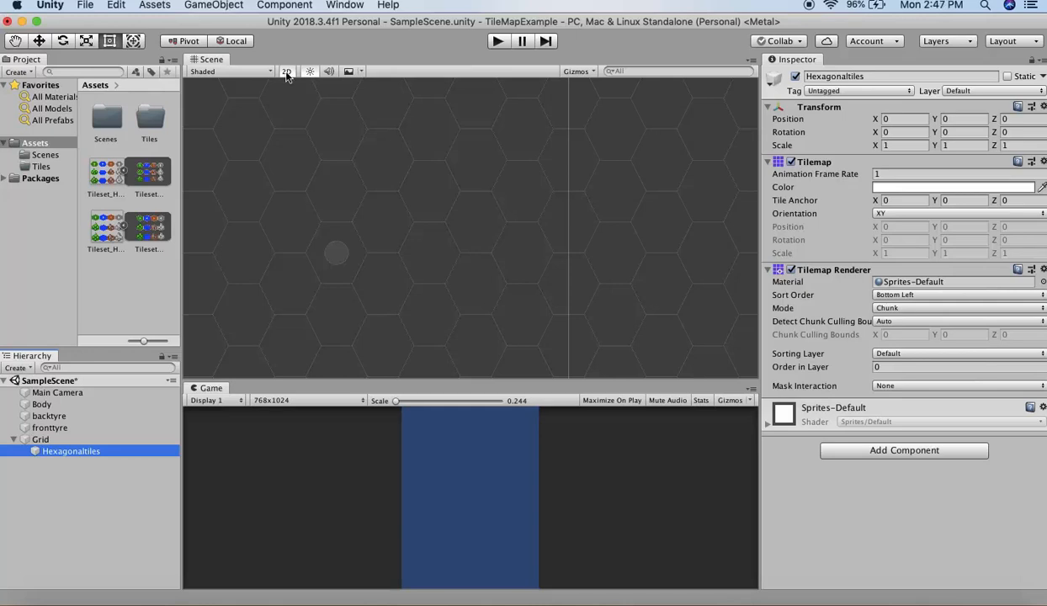
- Open the Tile Palette window and dock it between the Scene view and the Inspector
click(344, 5)
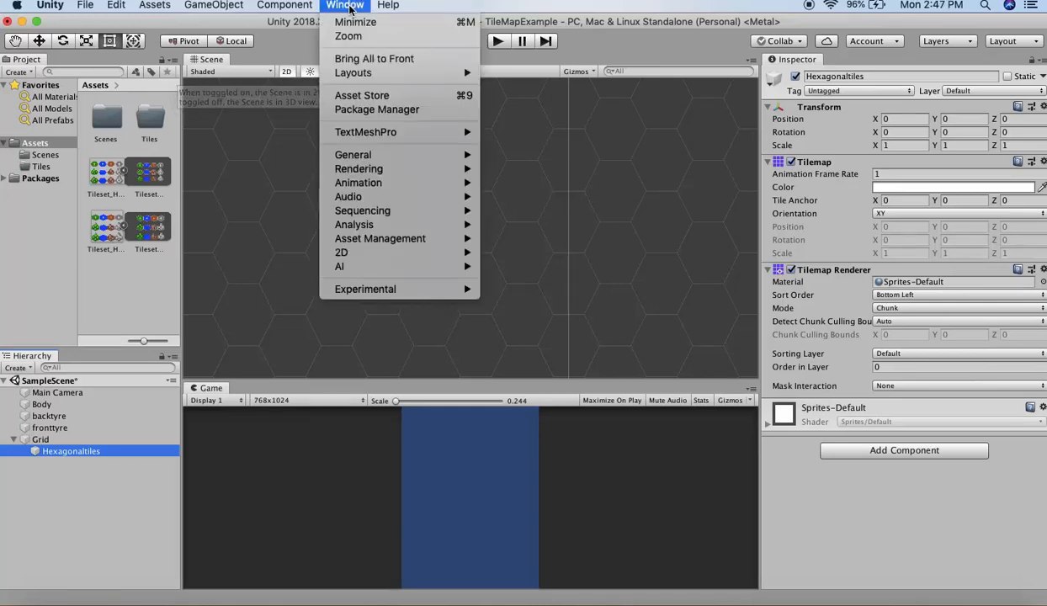
mouse_move(389, 251)
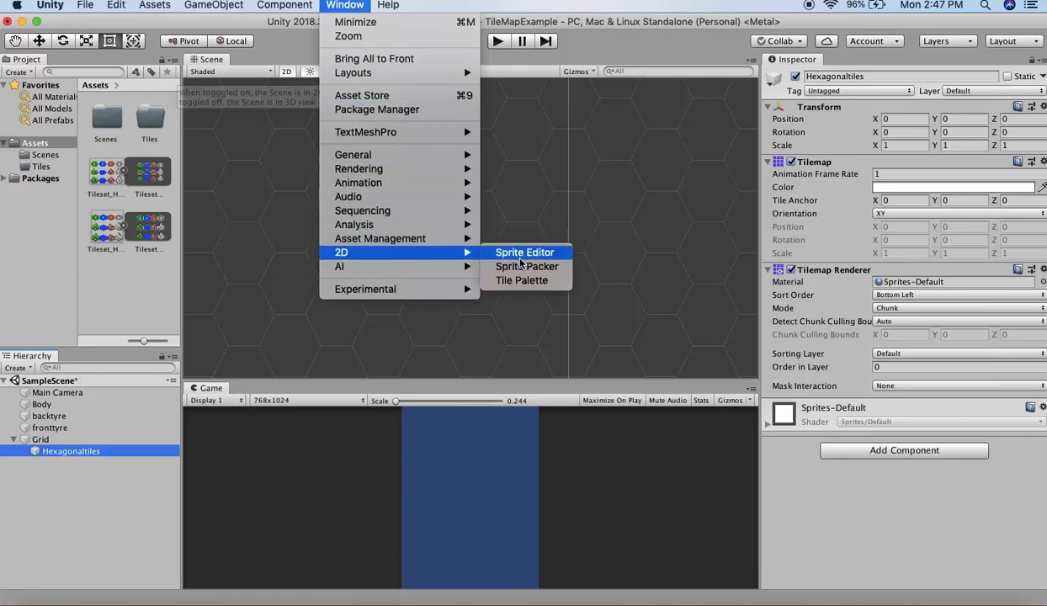
click(518, 282)
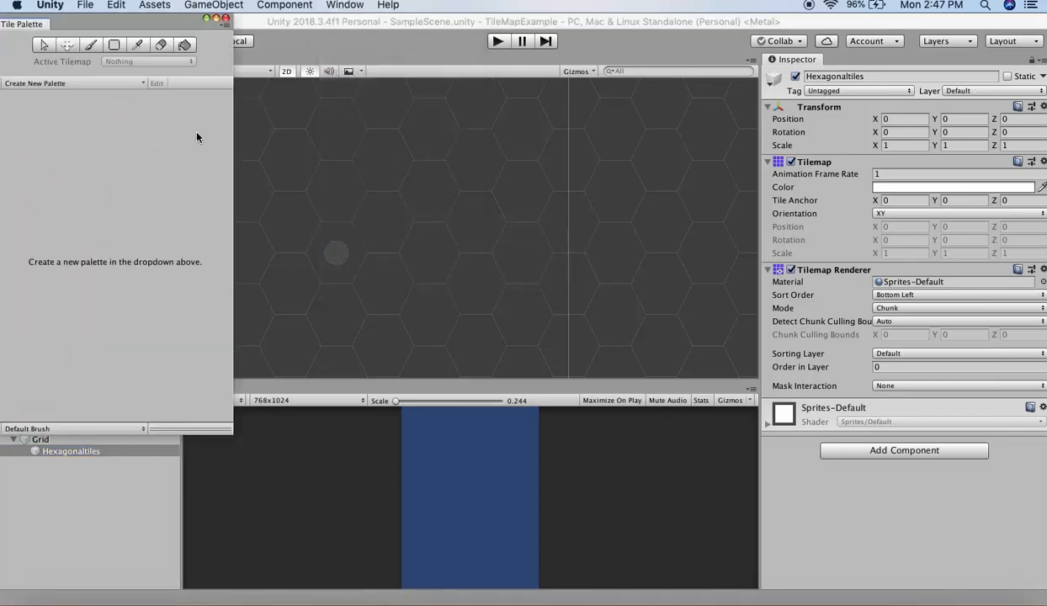
drag(33, 24, 707, 94)
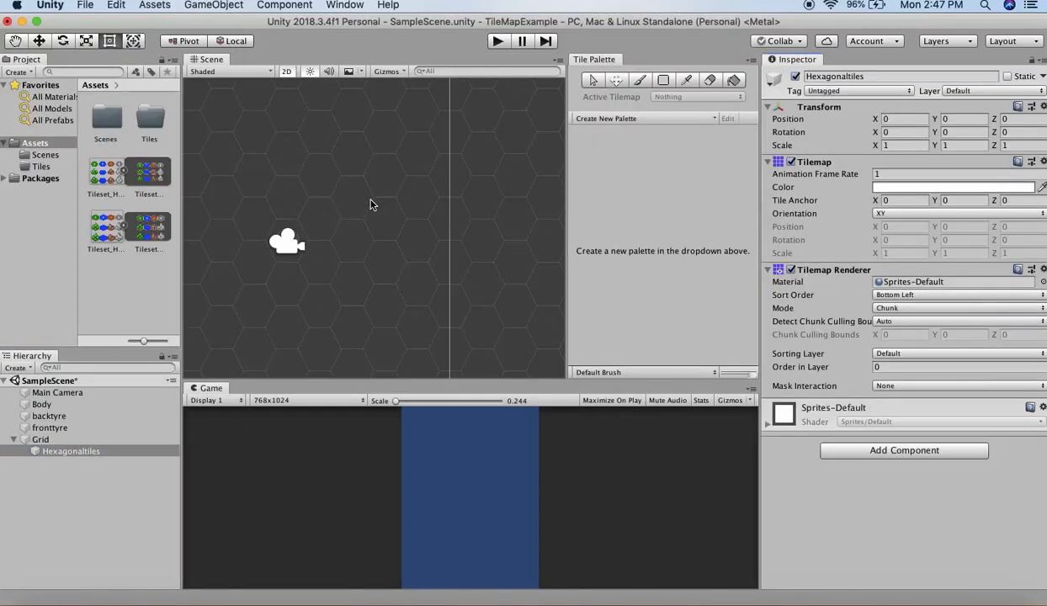
- Set the Tileset_Hexagonal_FlatTop_60x39_60x60 texture's Sprite Mode to Multiple and Filter Mode to Point (no filter), and apply the import settings
click(99, 184)
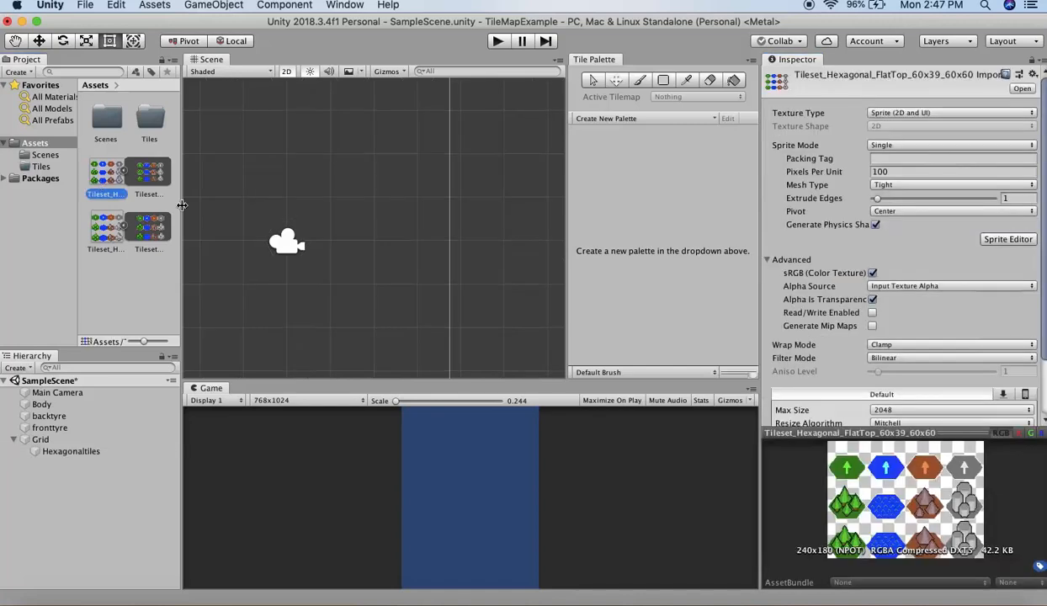
click(102, 218)
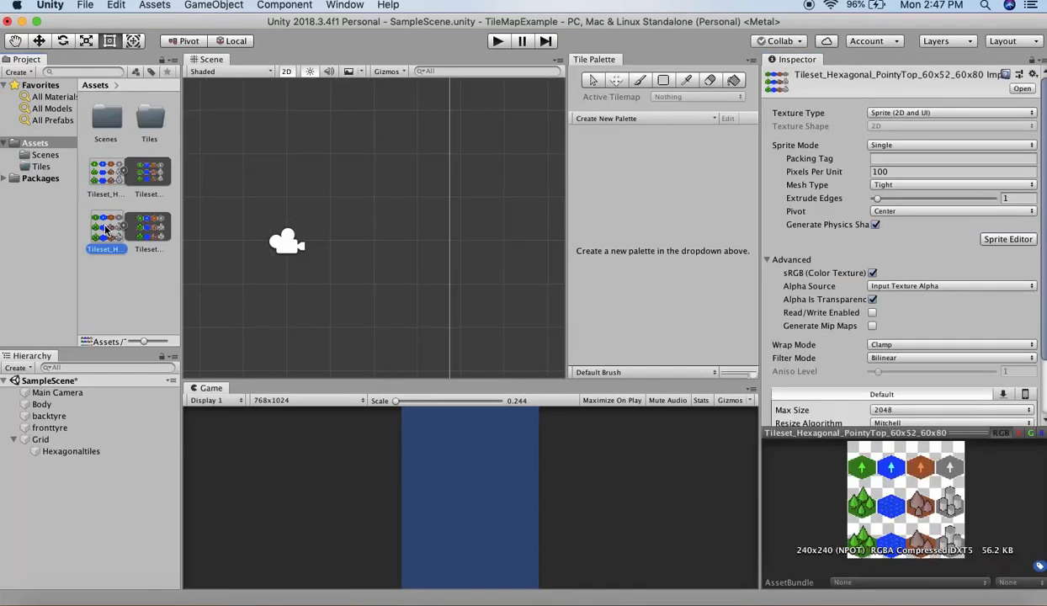
click(106, 180)
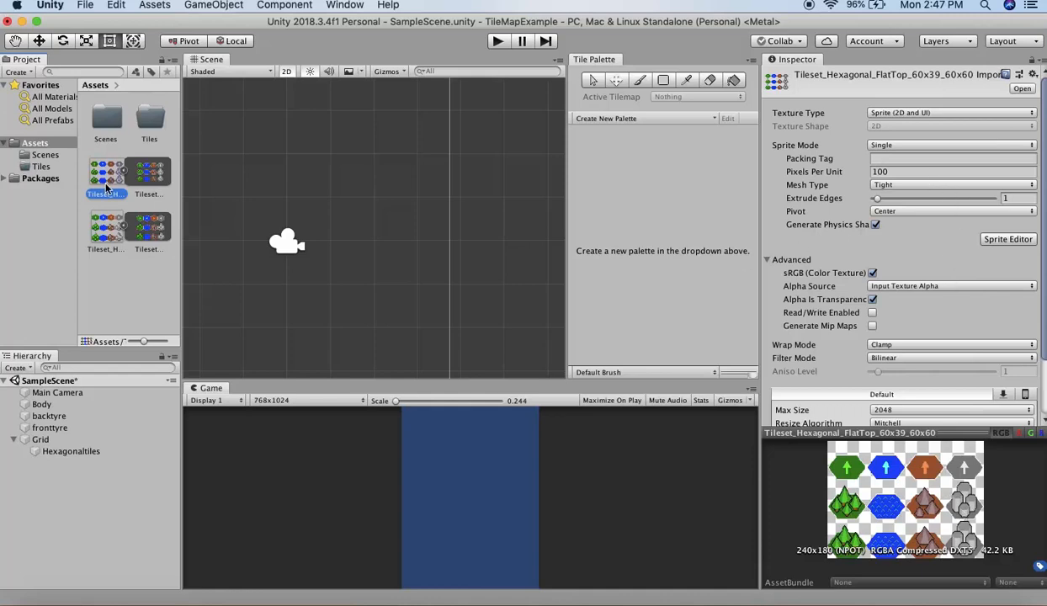
click(930, 147)
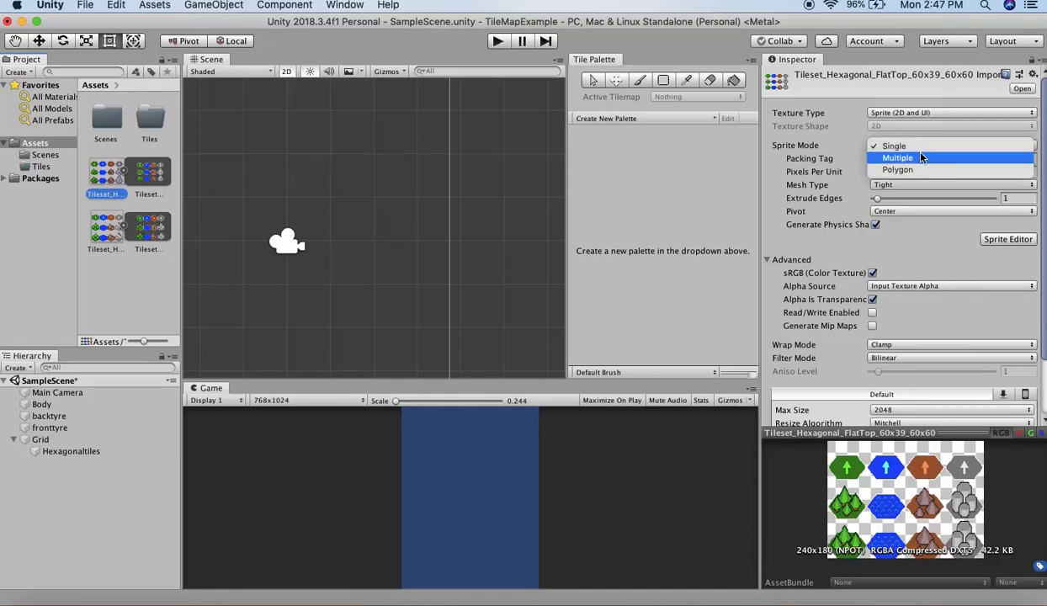
click(921, 159)
scroll(928, 294, down, 2)
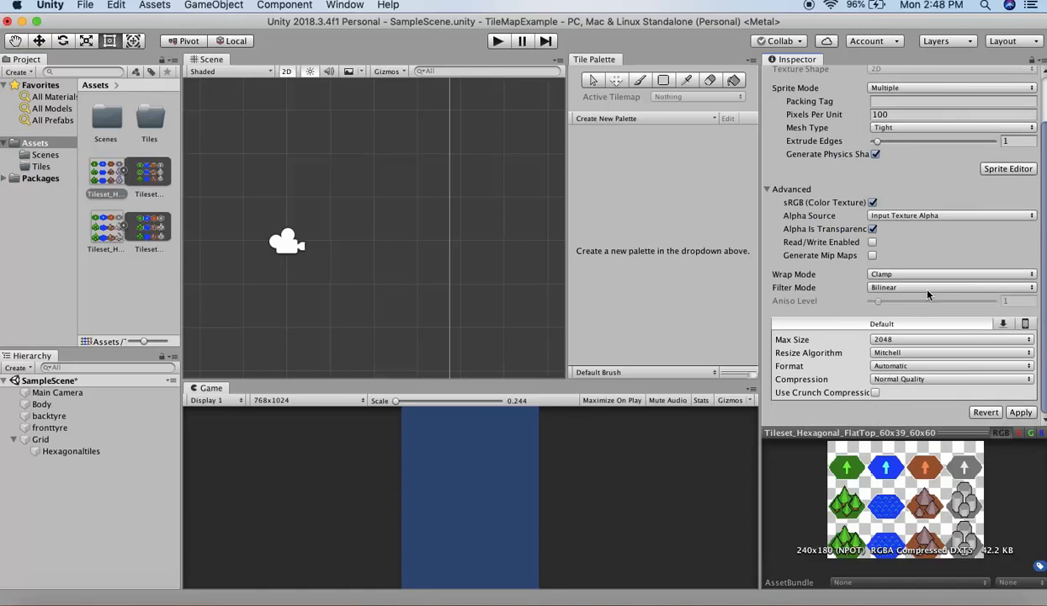
click(919, 288)
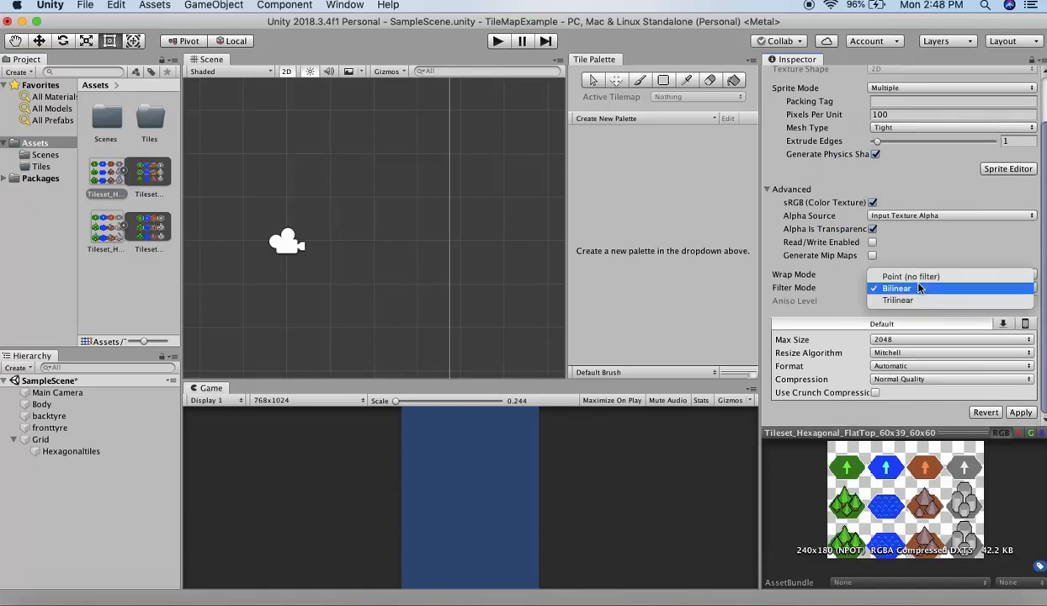
click(894, 275)
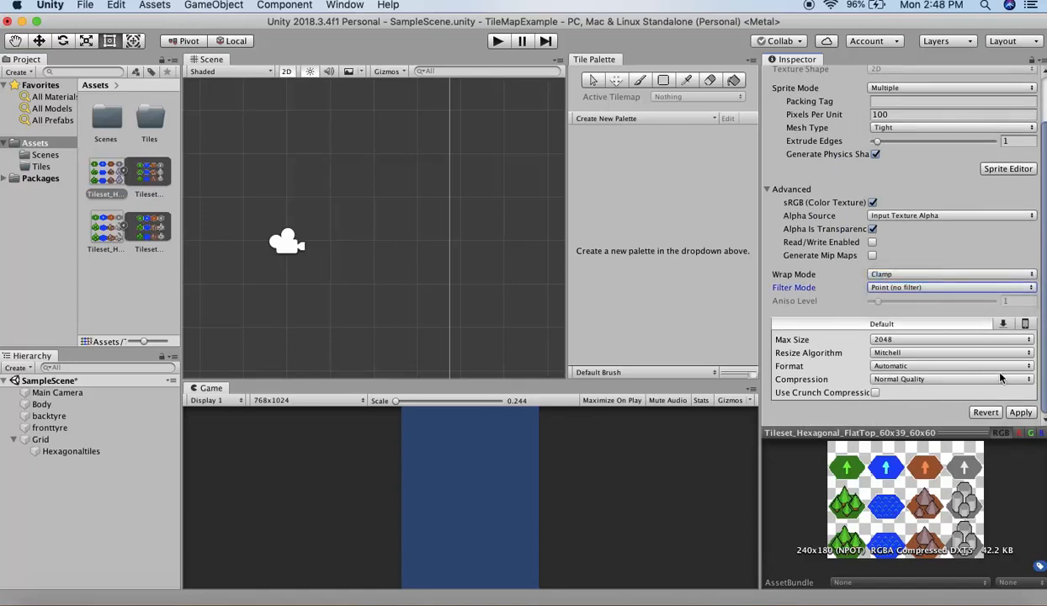
click(1021, 413)
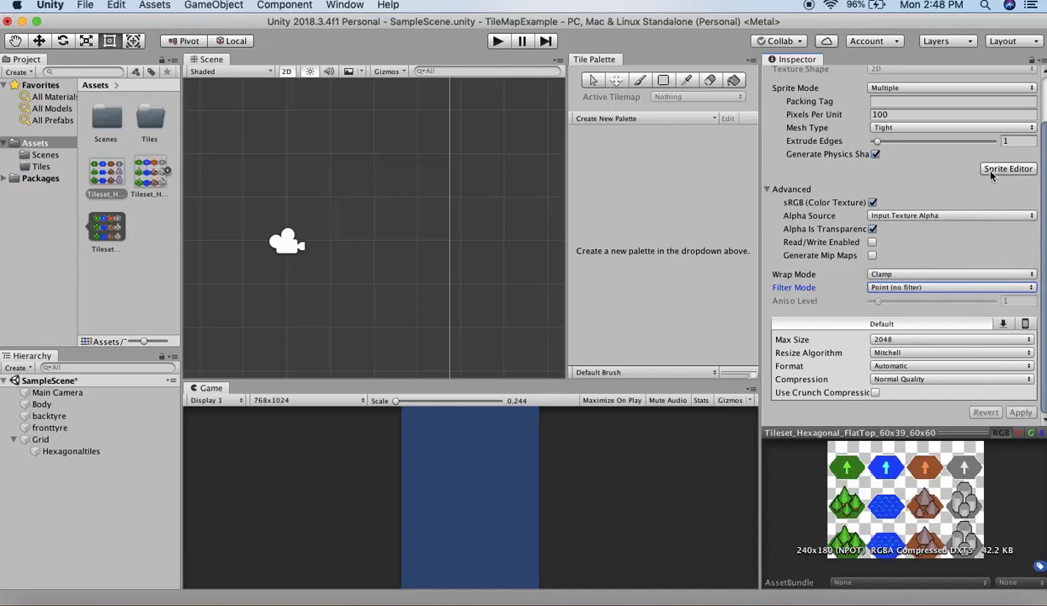
- Slice the flat-top tileset in the Sprite Editor using Grid By Cell Size with 60 x 60 pixel cells, and apply the slicing
click(1008, 170)
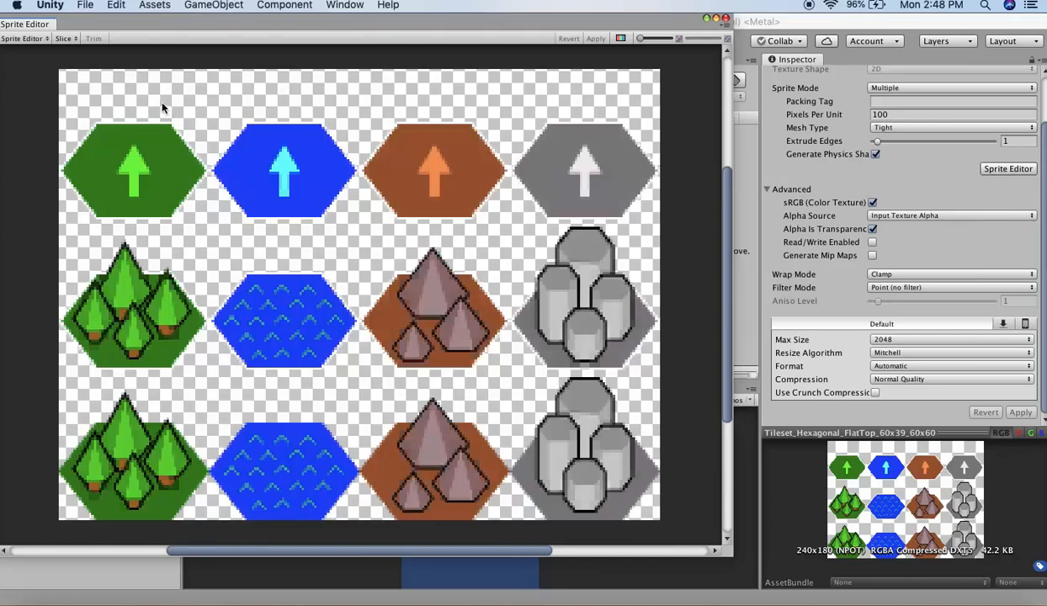
click(64, 39)
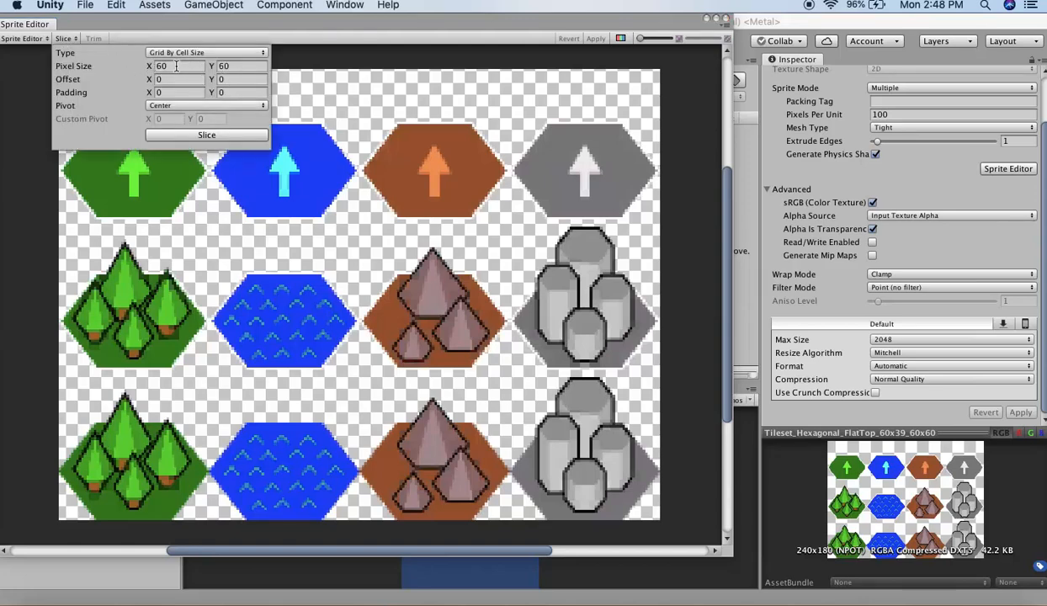
click(189, 136)
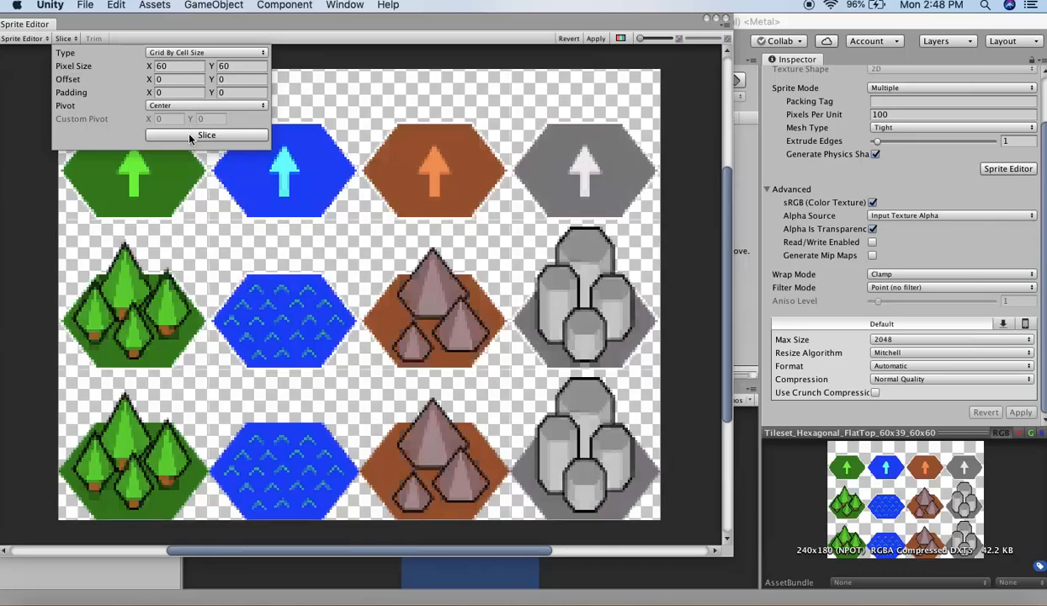
click(592, 42)
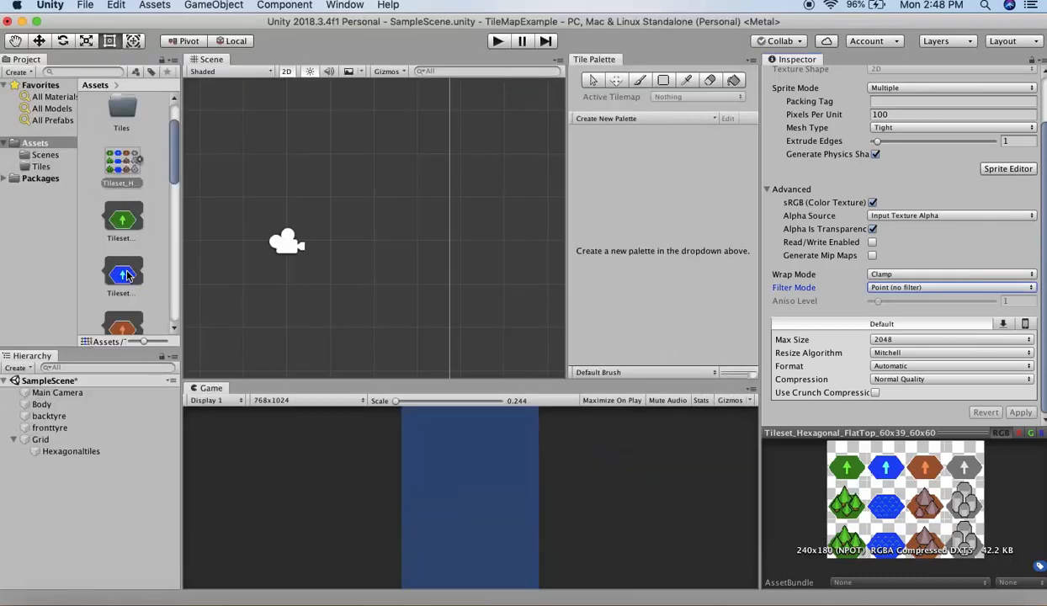
scroll(127, 271, down, 1)
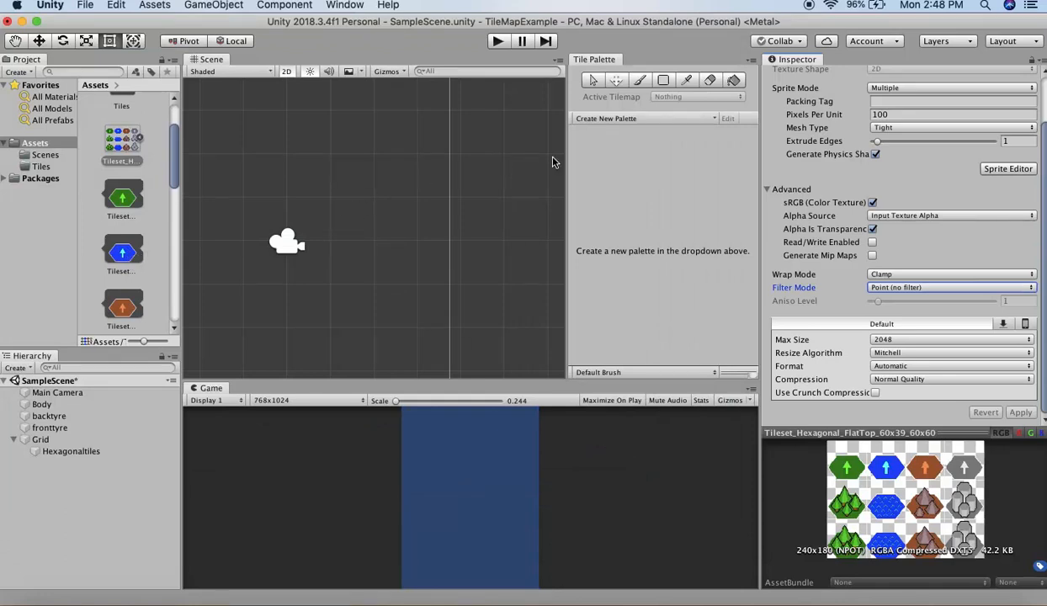
- Create a tile palette named hexagonalground with a Hexagon grid and Flat Top hexagon type, saved in the Tiles folder
click(626, 123)
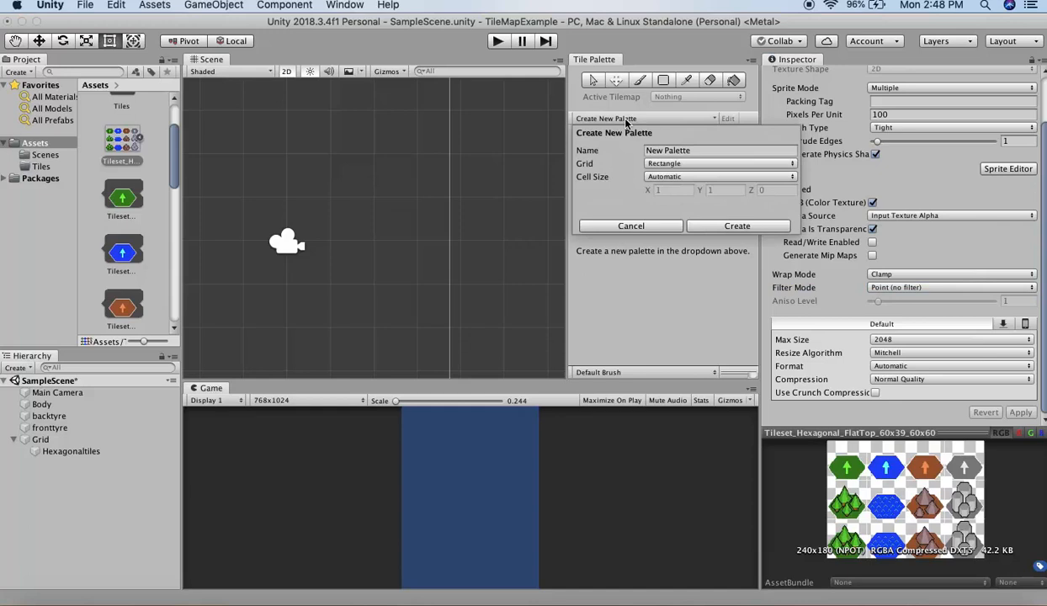
click(675, 150)
text(hexagon)
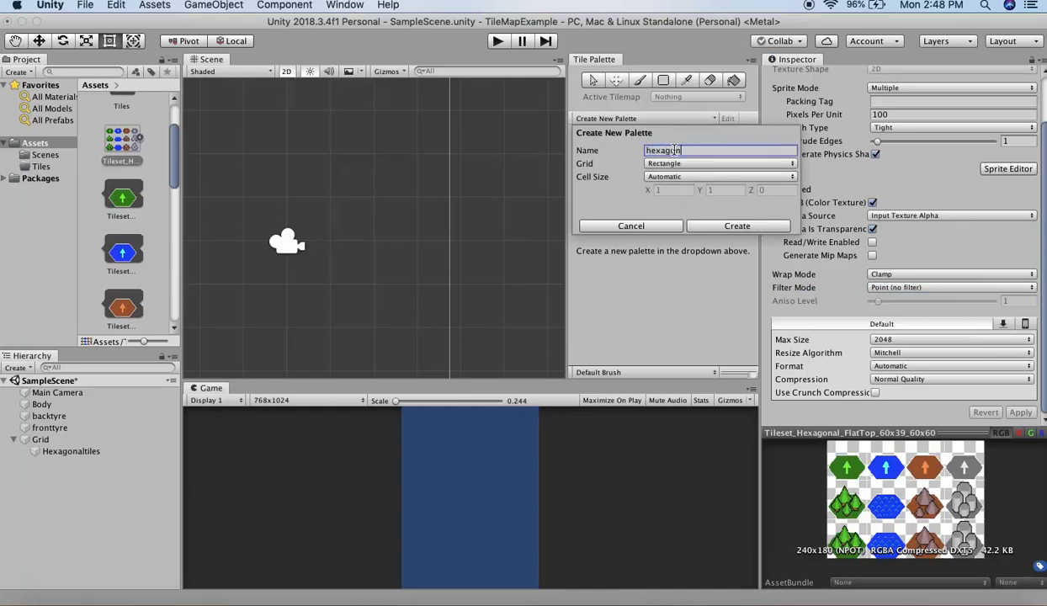
text(alground)
click(662, 163)
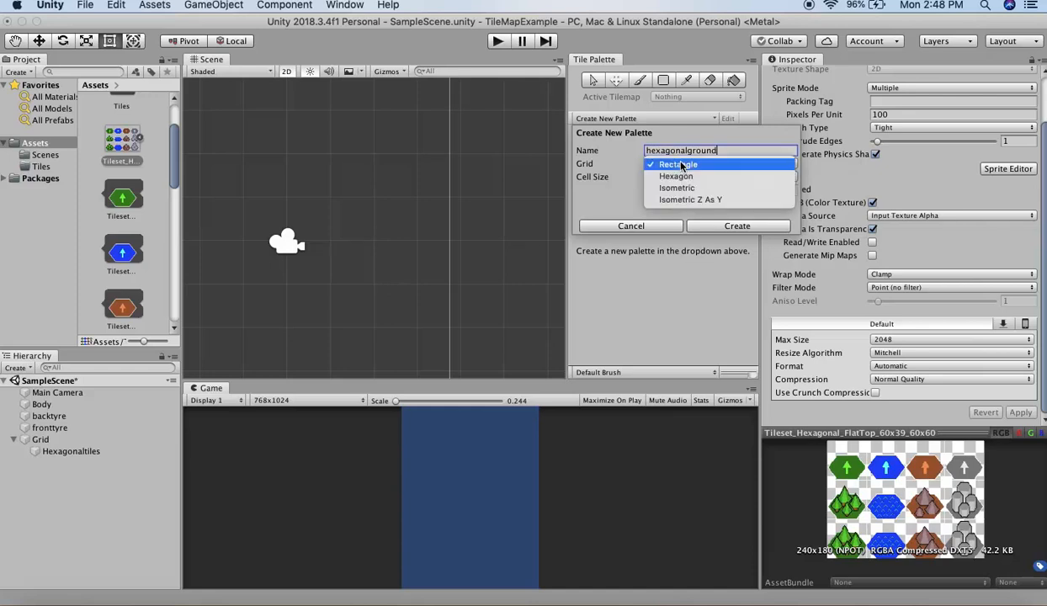
click(681, 175)
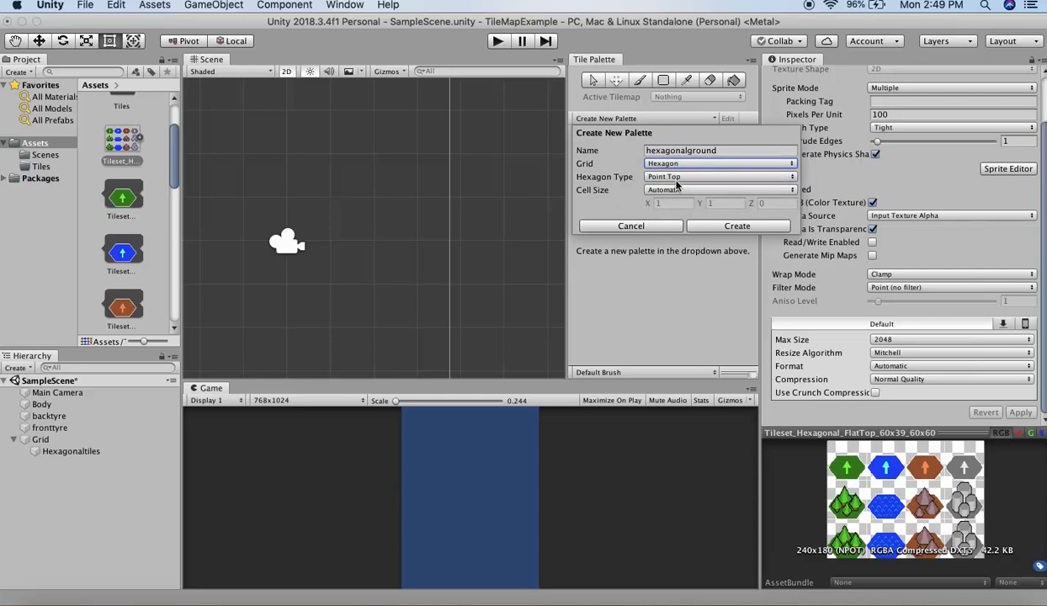
click(677, 178)
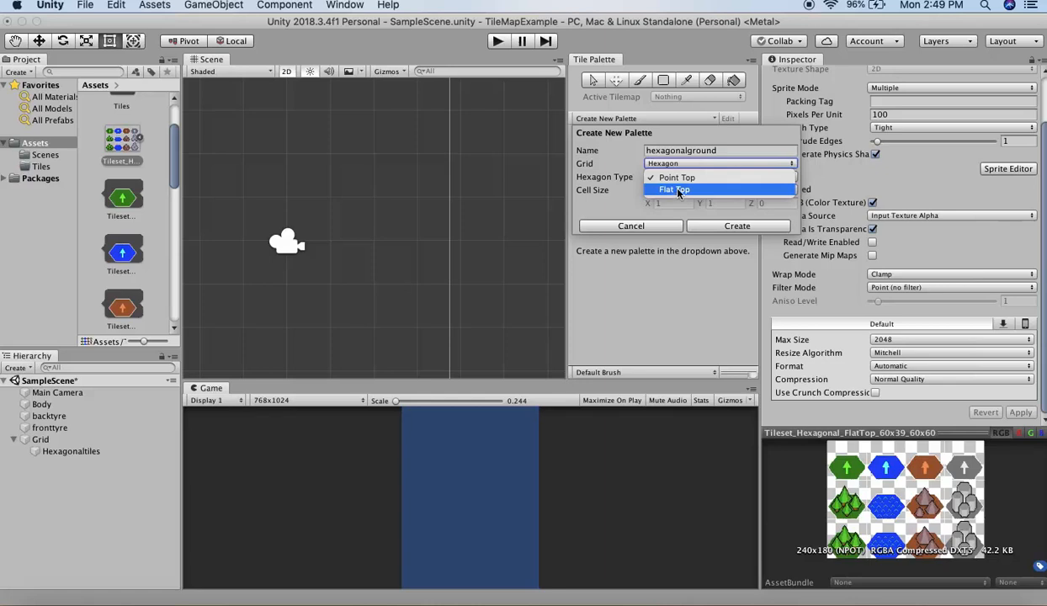
click(678, 191)
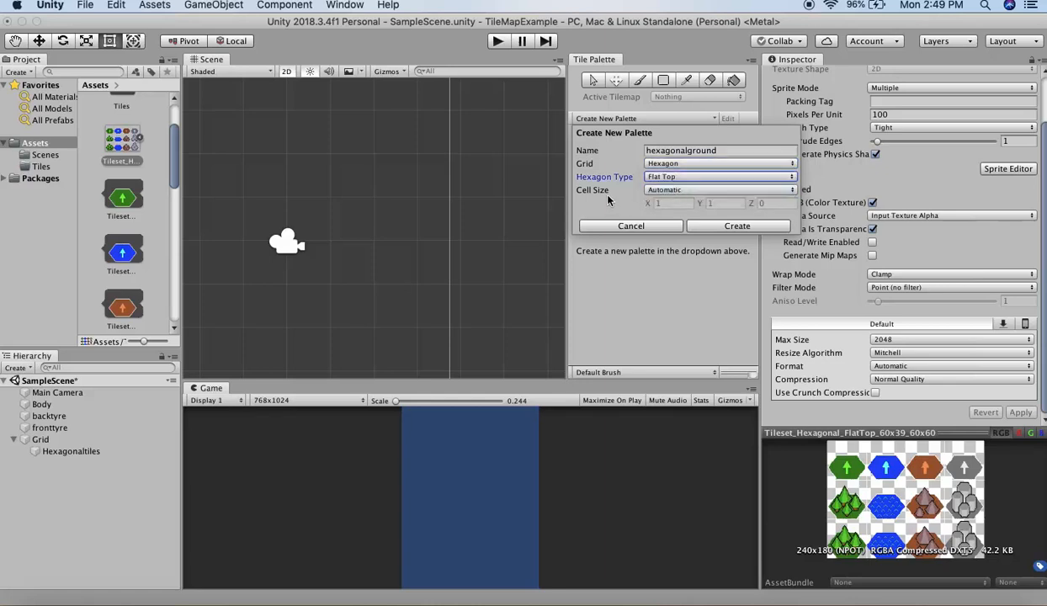
click(707, 224)
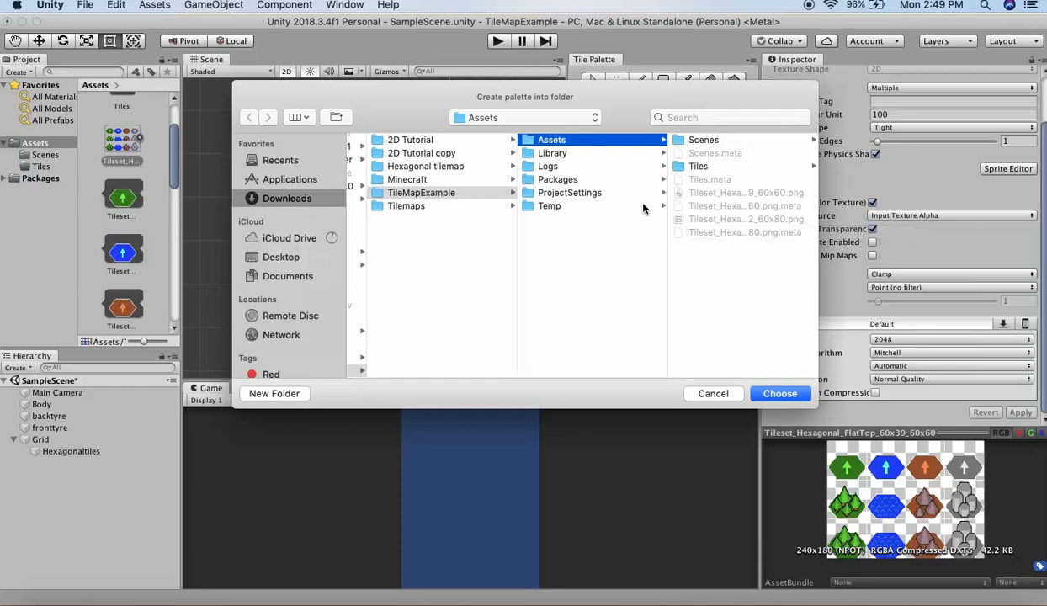
click(698, 166)
click(779, 393)
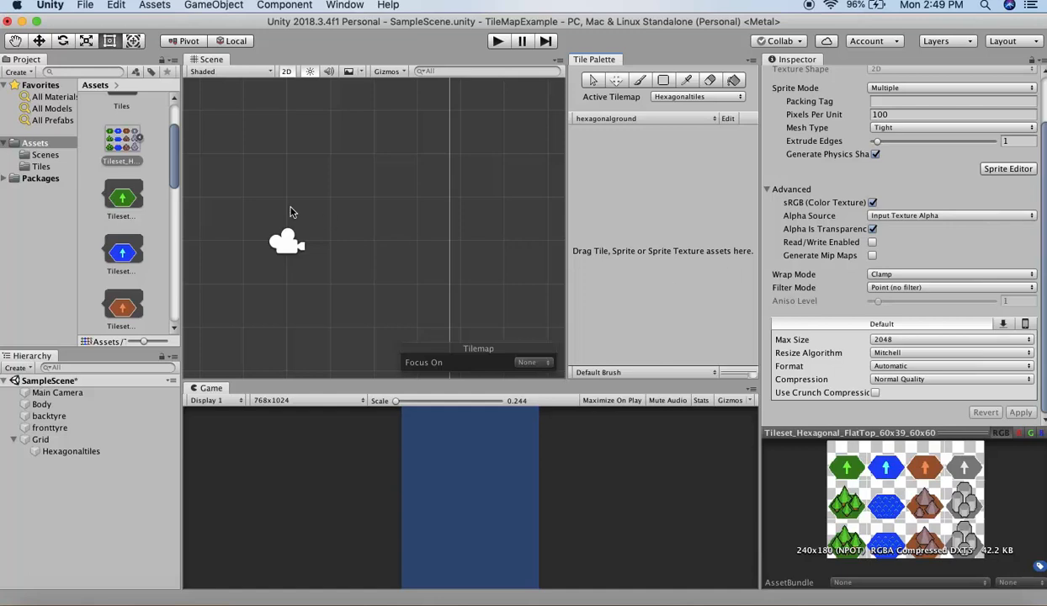
- Add the sliced flat-top tileset to the hexagonalground palette, generating its tile assets into the Tiles folder
drag(120, 145, 682, 257)
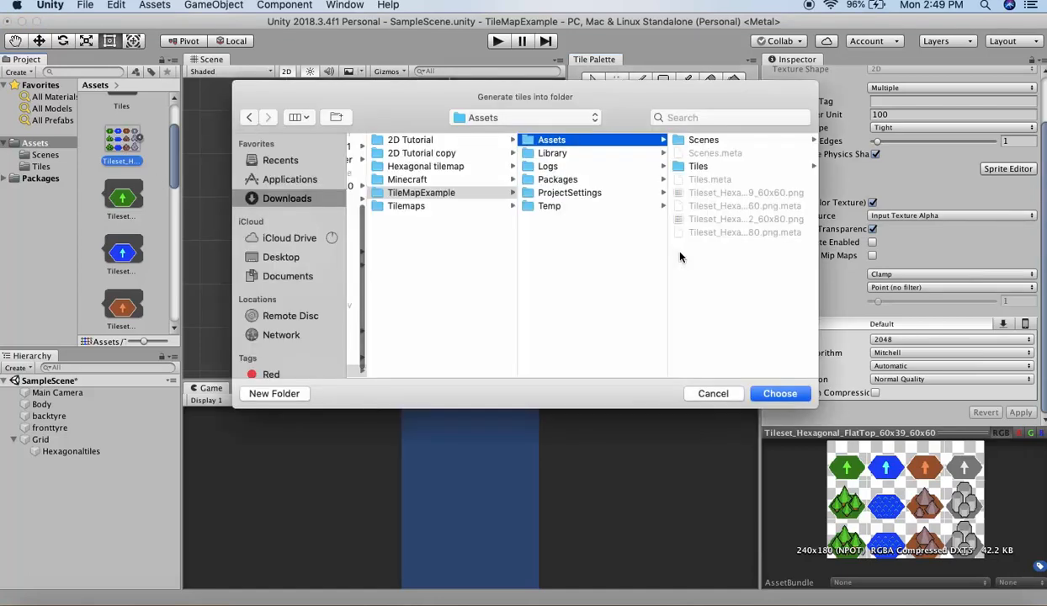
click(699, 167)
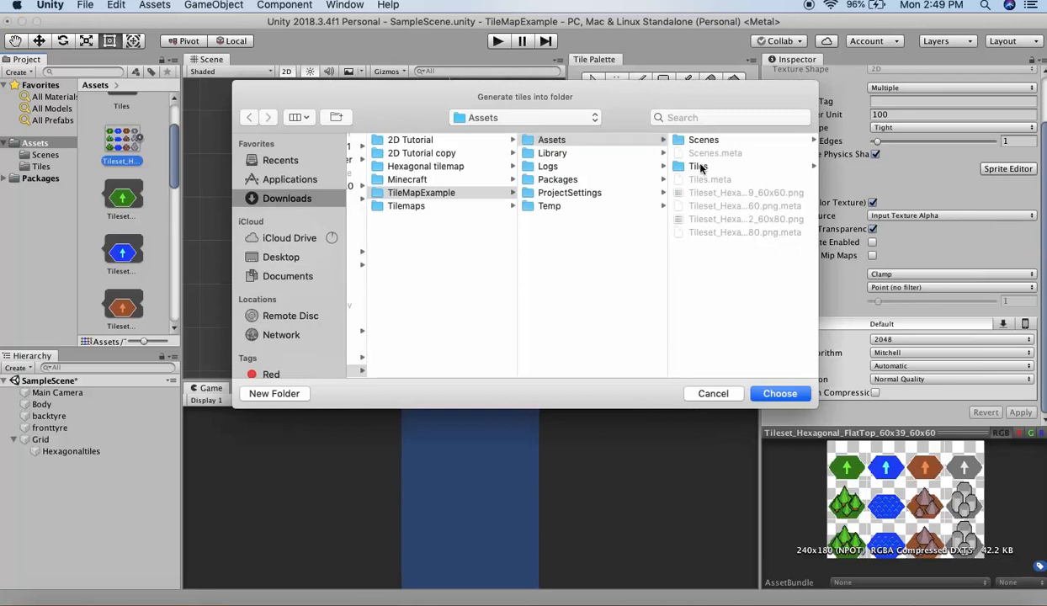
click(779, 394)
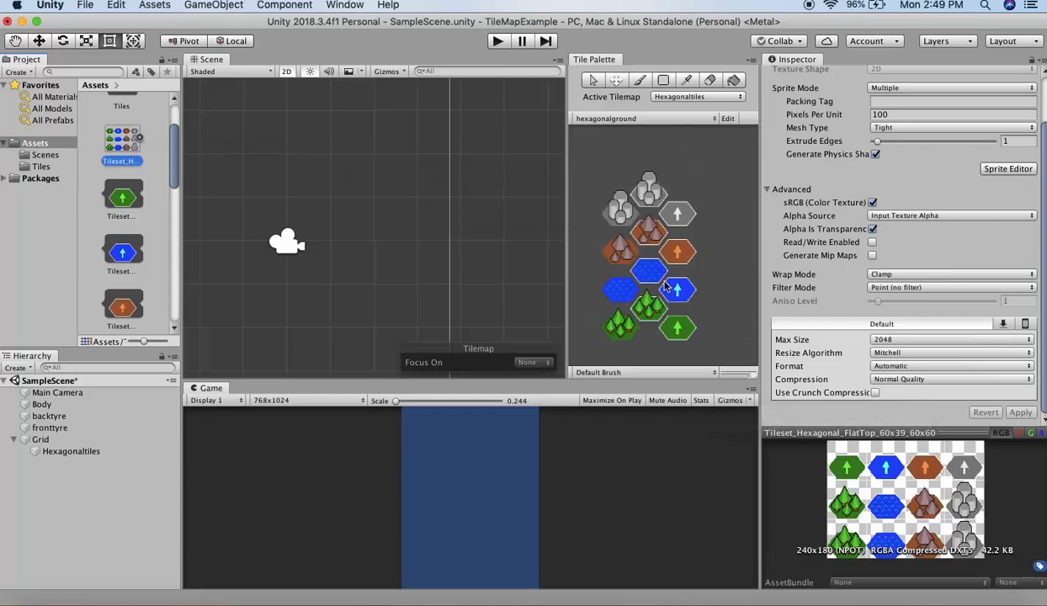
- Paint a patch of blue water tiles around the camera on the Hexagonaltiles tilemap with the paint brush
scroll(369, 146, down, 5)
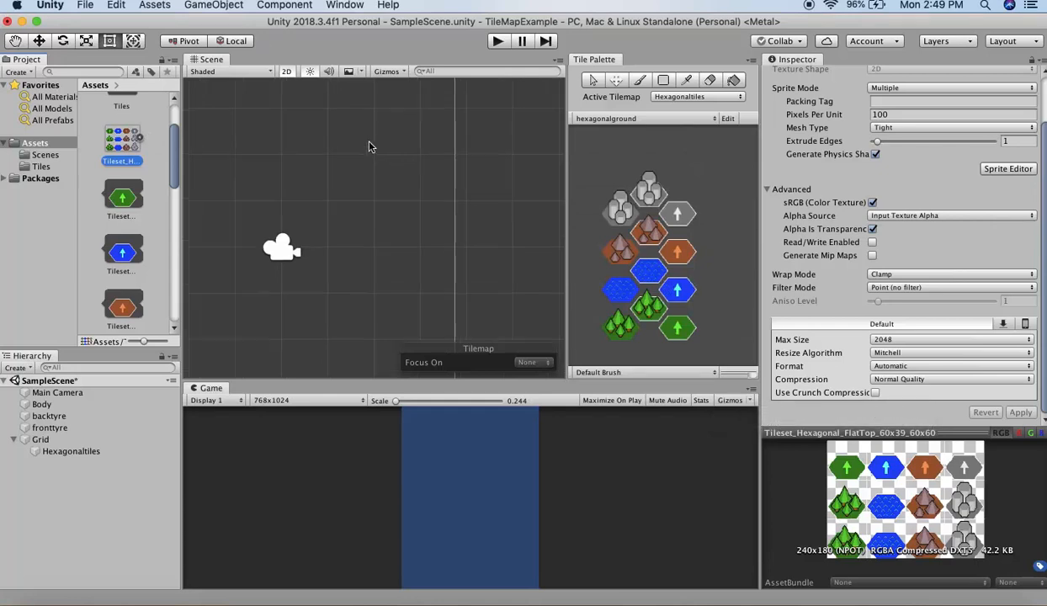
click(640, 81)
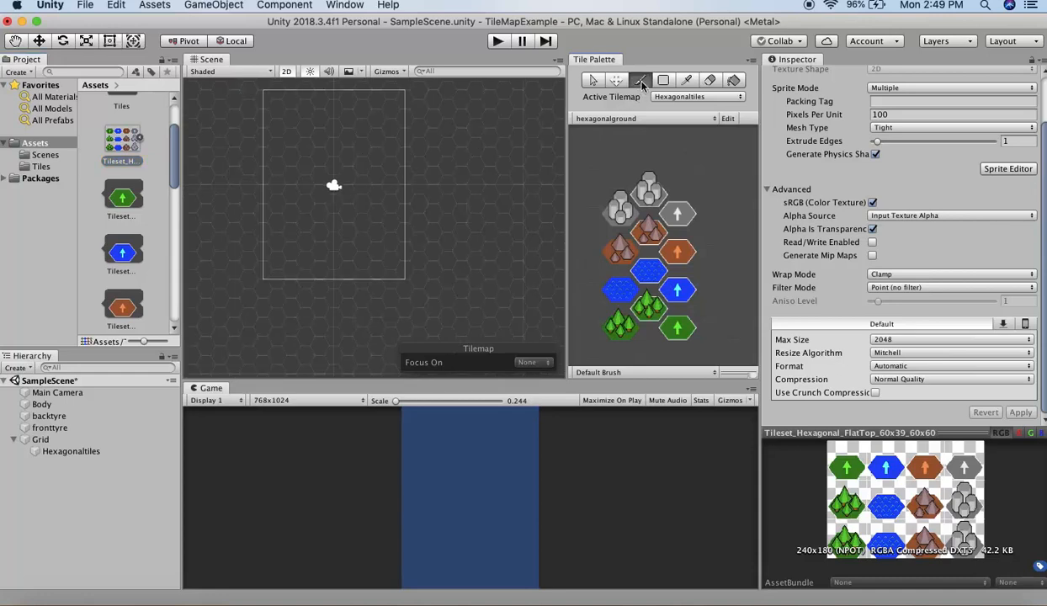
click(642, 279)
mouse_move(291, 176)
mouse_down()
mouse_move(418, 205)
mouse_move(316, 195)
mouse_move(352, 192)
mouse_move(408, 226)
mouse_move(370, 160)
mouse_move(299, 178)
mouse_move(313, 206)
mouse_move(294, 215)
mouse_move(280, 193)
mouse_up()
- Set the Grid's Cell Size to X 0.43 and Y 0.6 to close the gaps between the painted tiles
scroll(280, 193, up, 5)
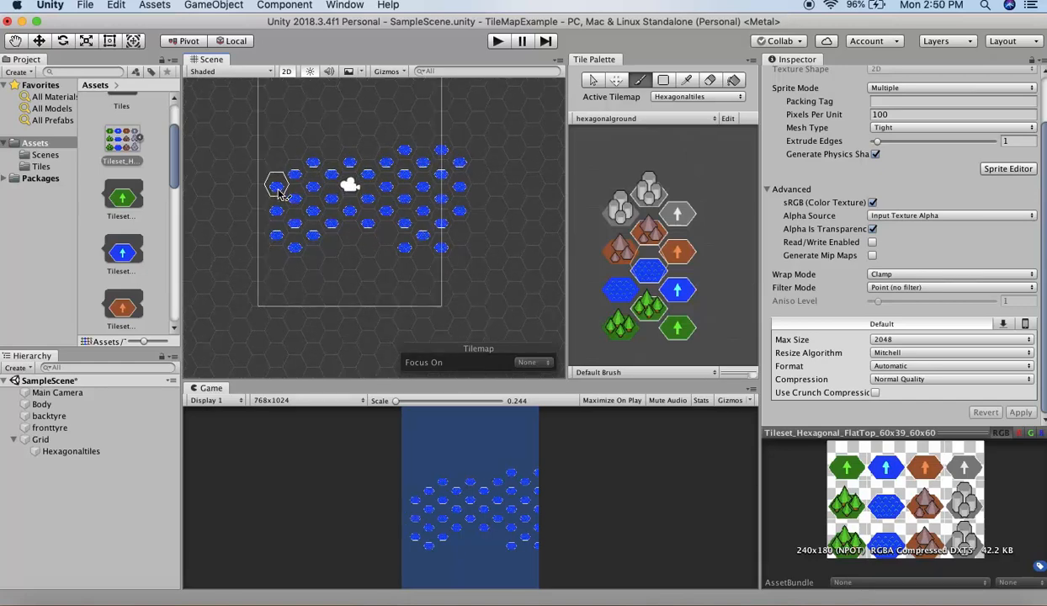
scroll(281, 193, up, 2)
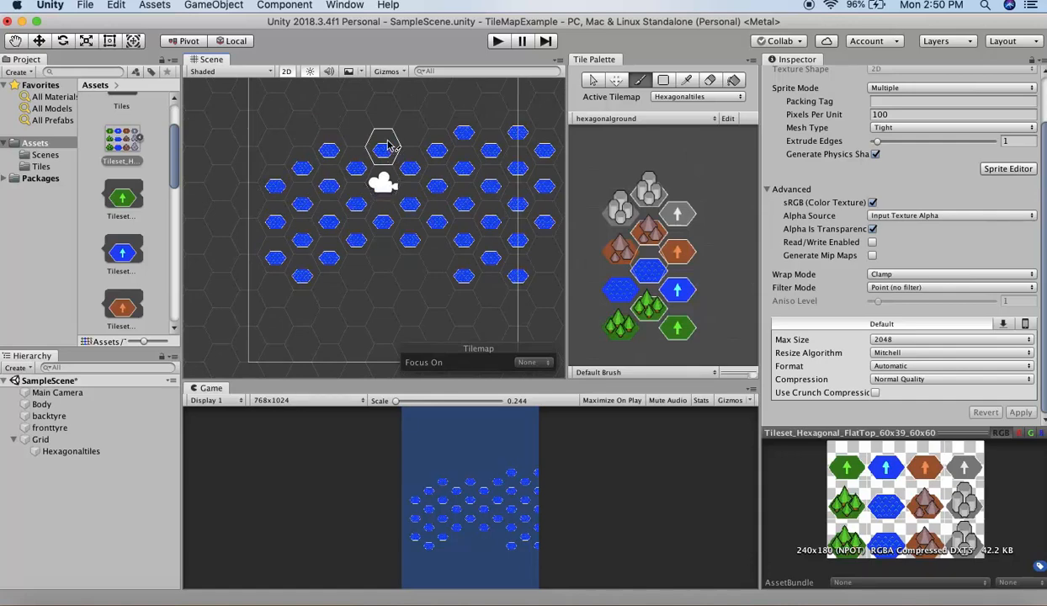
scroll(389, 160, down, 3)
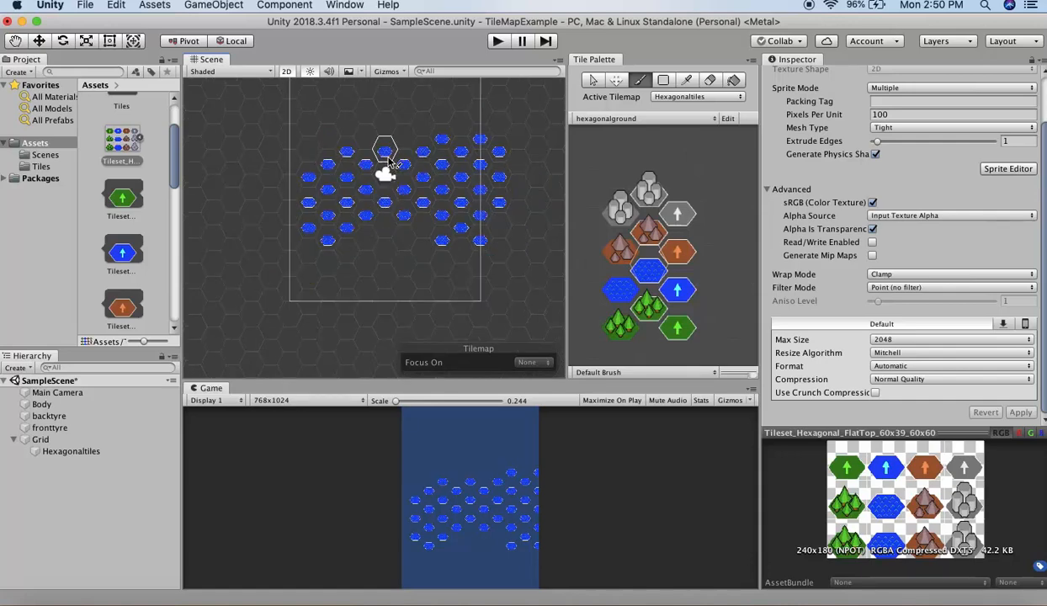
scroll(389, 160, down, 3)
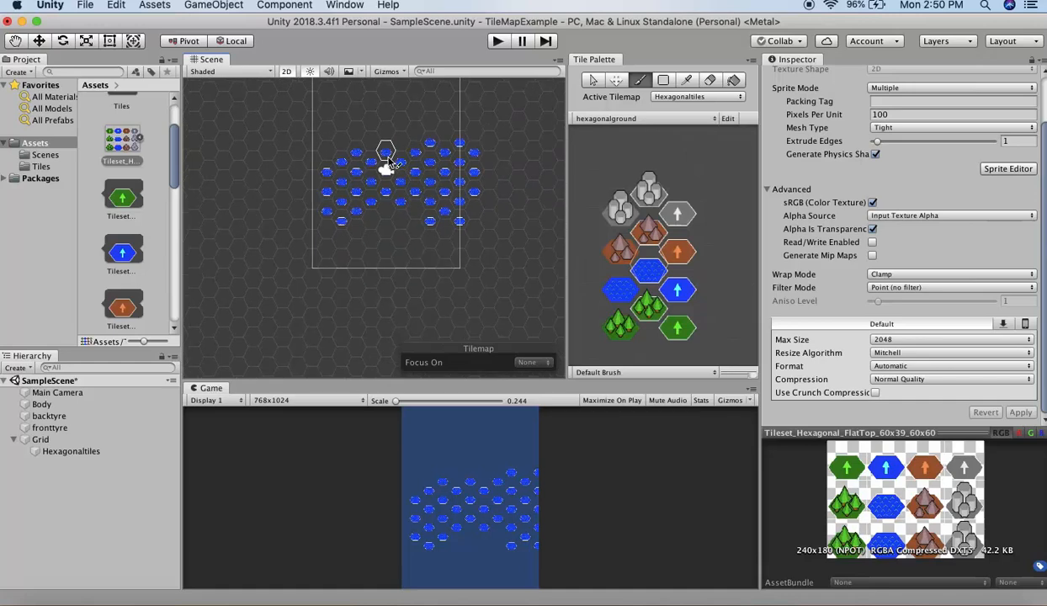
click(41, 439)
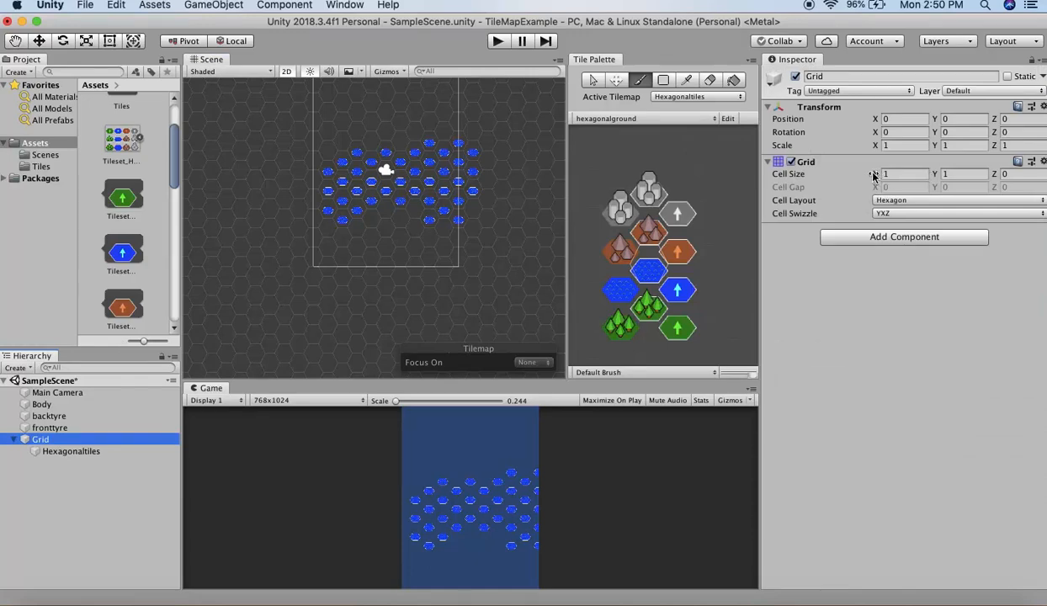
drag(874, 175, 836, 169)
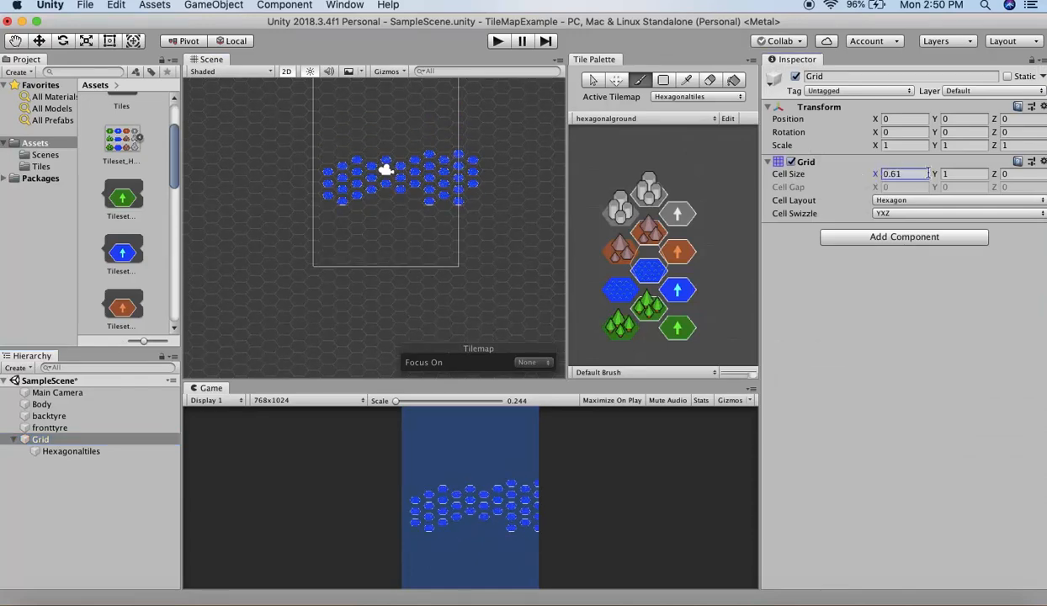
drag(939, 178, 868, 177)
scroll(443, 210, up, 10)
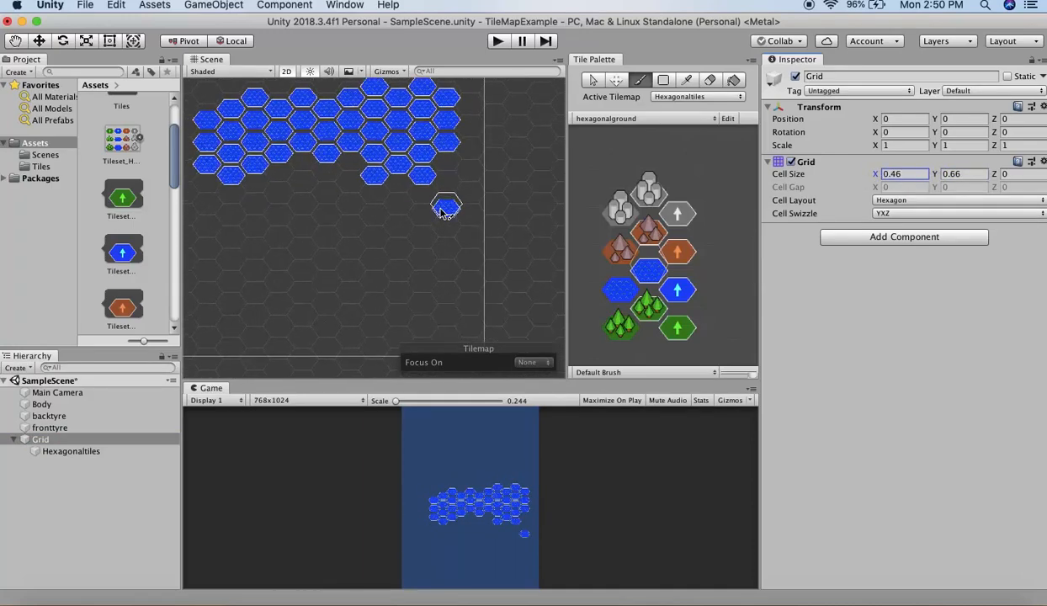
scroll(443, 211, down, 3)
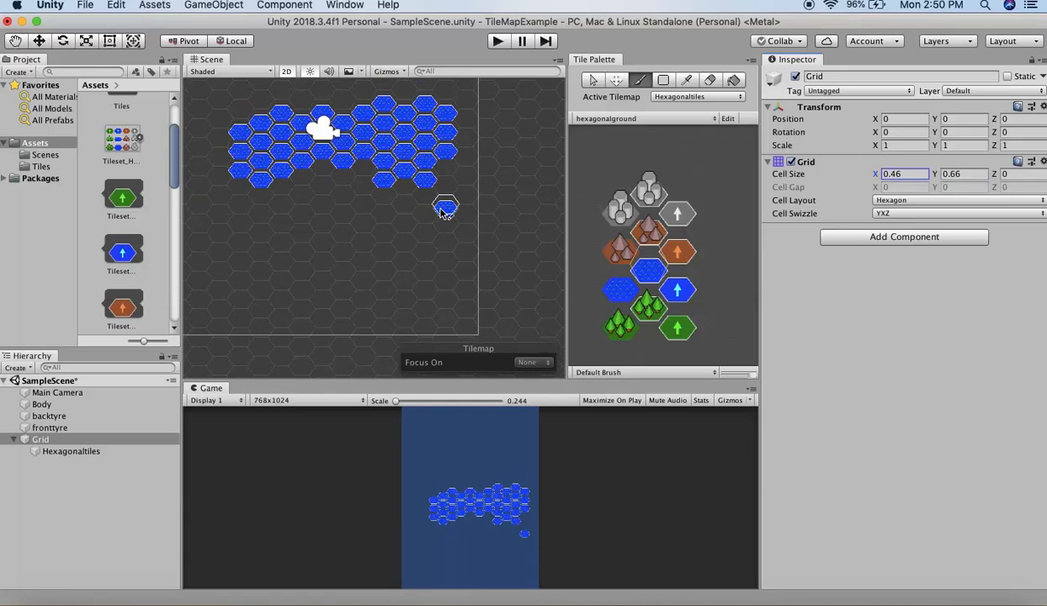
drag(854, 175, 935, 178)
scroll(428, 269, down, 5)
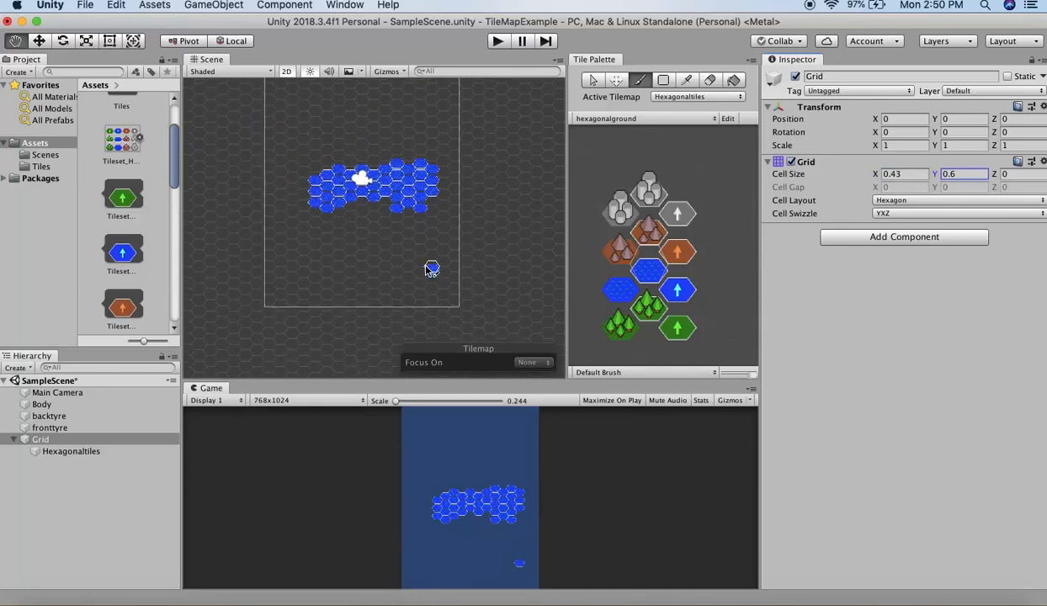
middle_drag(429, 269, 431, 316)
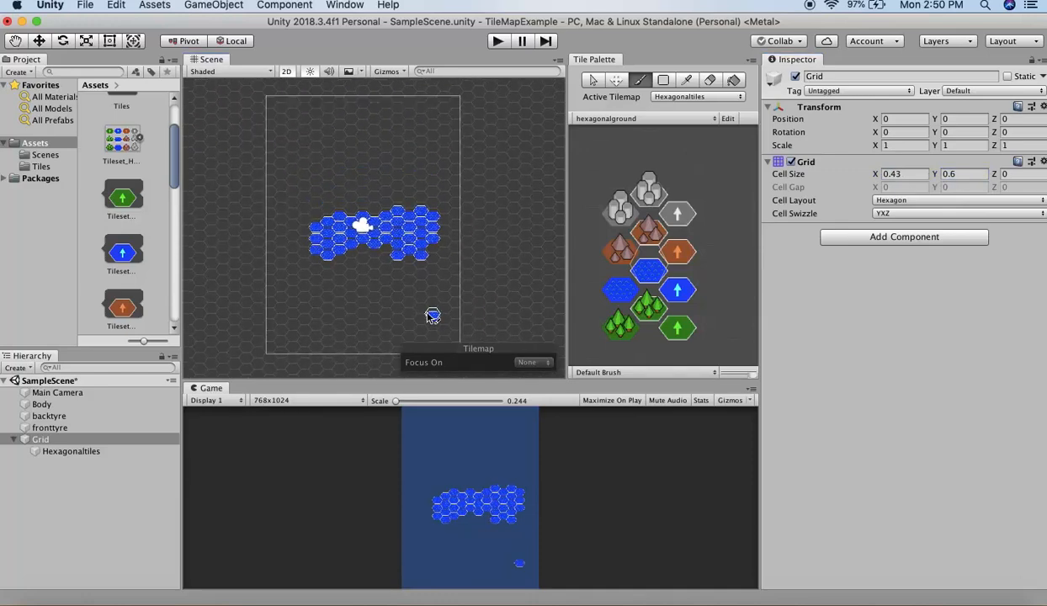
scroll(431, 315, up, 5)
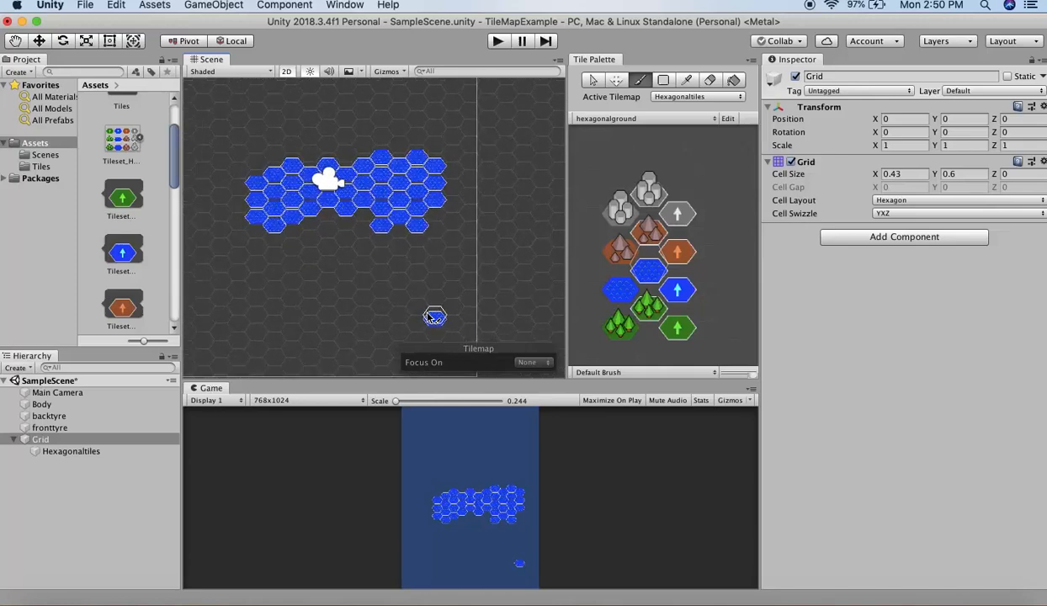
- Delete the Grid object with its tilemap from the scene and close the Tile Palette
right_click(42, 442)
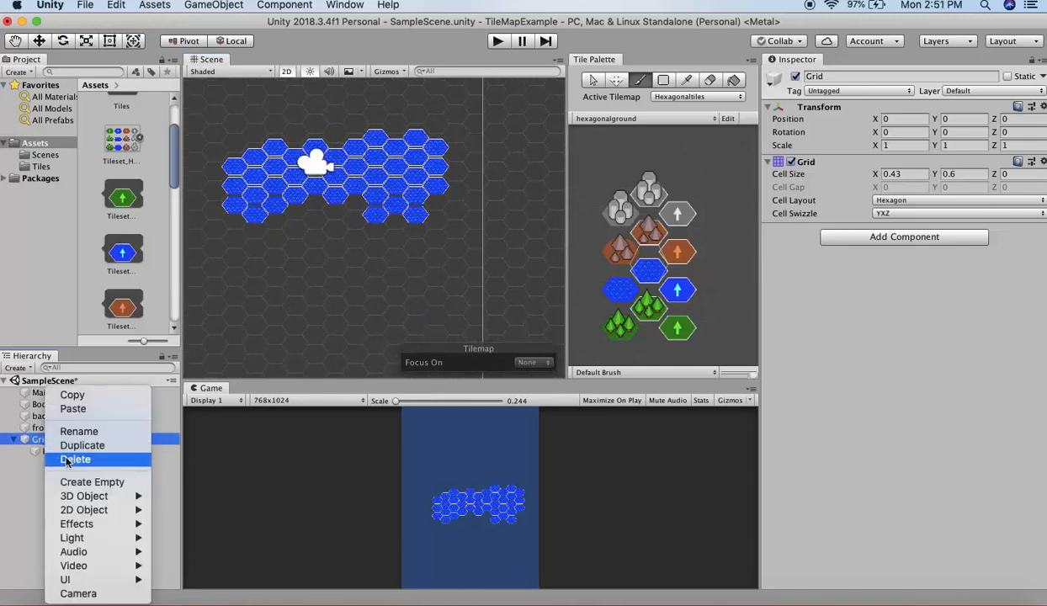
click(75, 459)
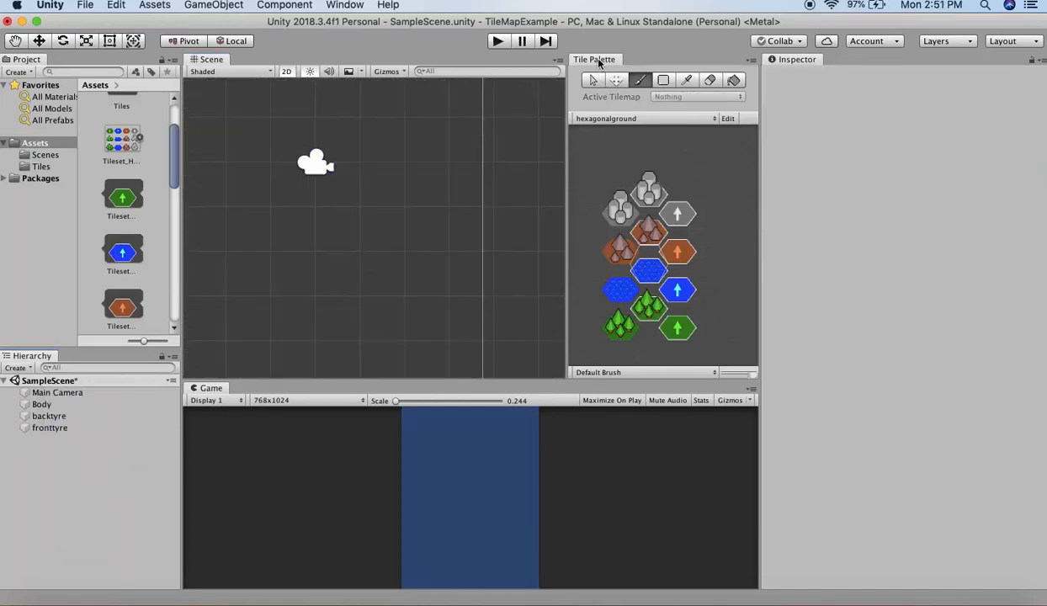
right_click(583, 62)
click(614, 76)
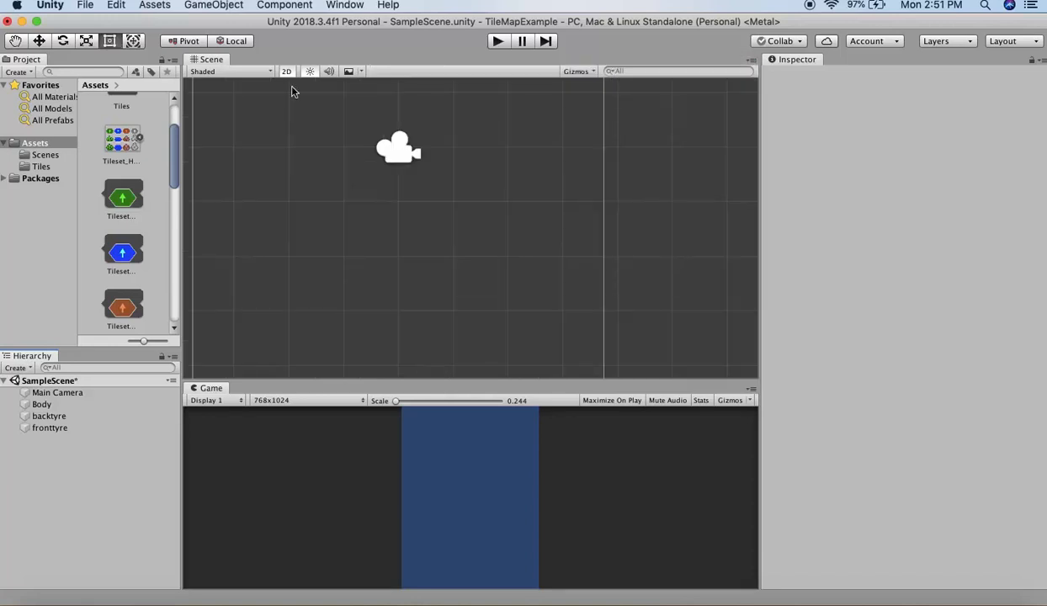
- Add a Hexagonal Point Top Tilemap to the scene
click(224, 7)
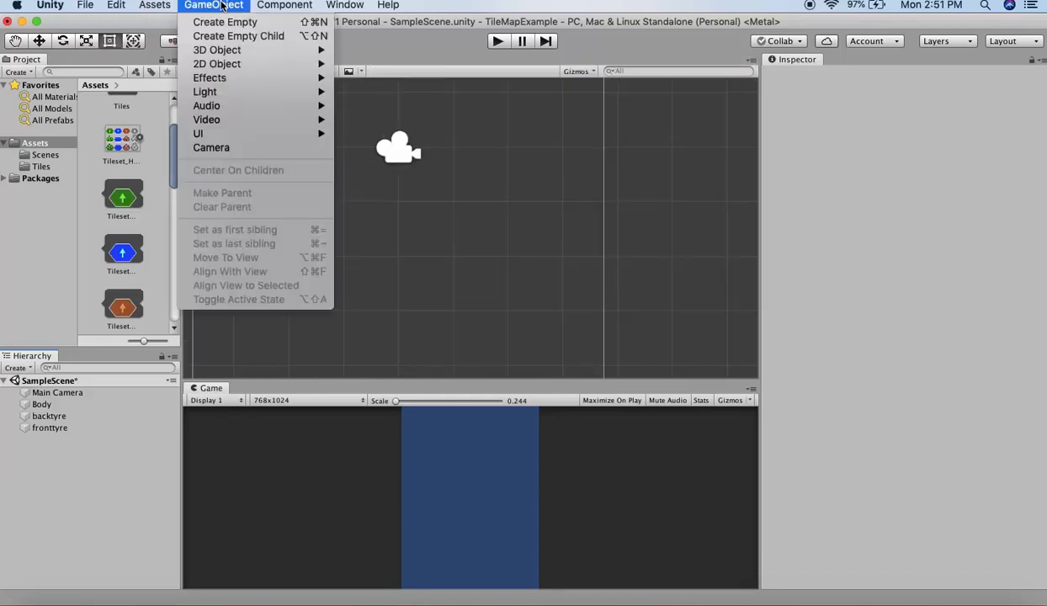
mouse_move(244, 65)
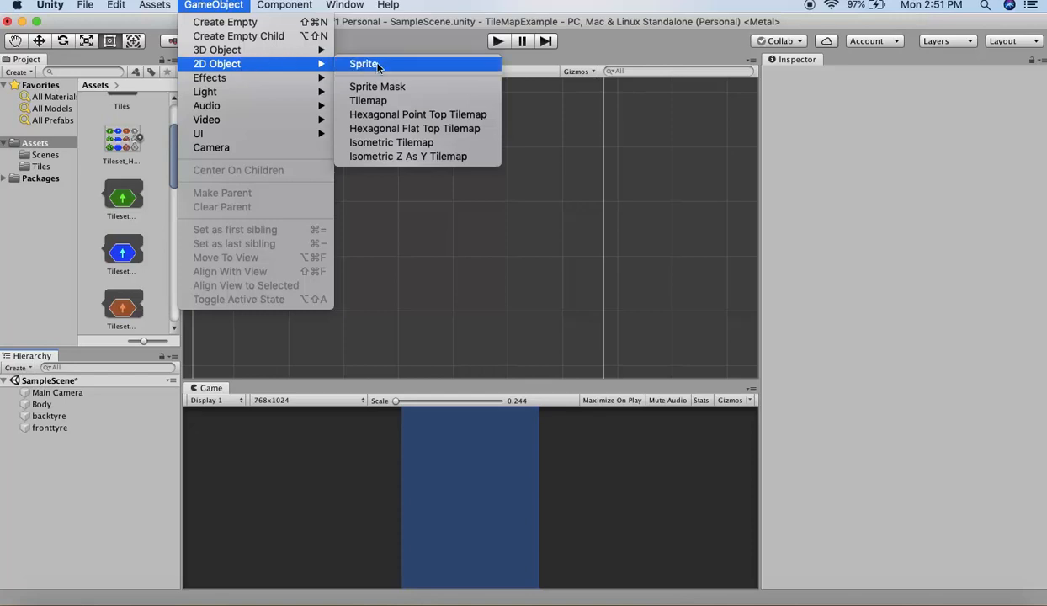
click(404, 115)
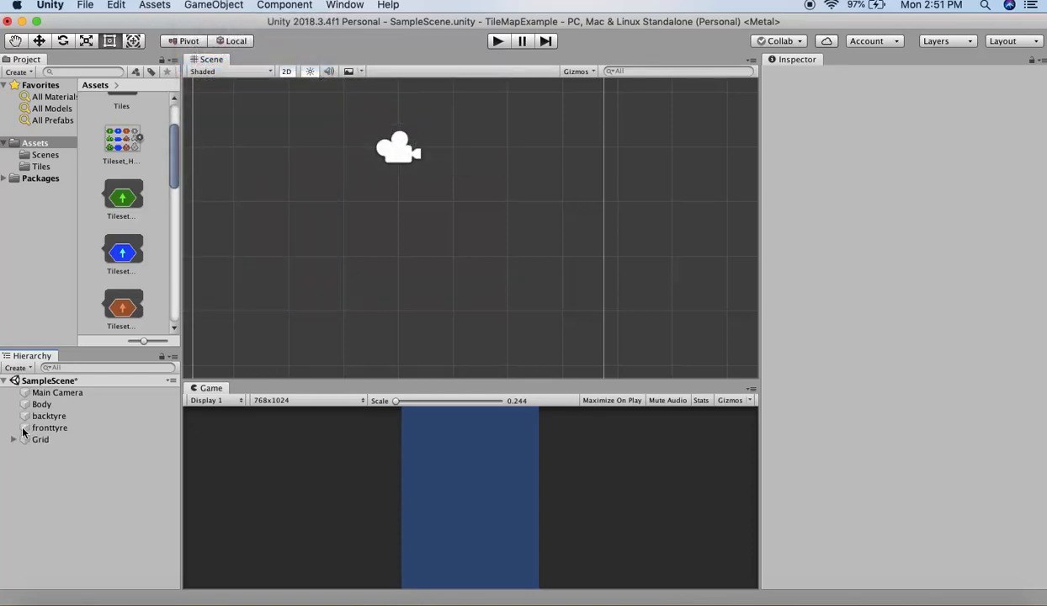
- Rename the Tilemap object under the new point-top Grid as Hexagonaltiles
click(14, 439)
click(69, 452)
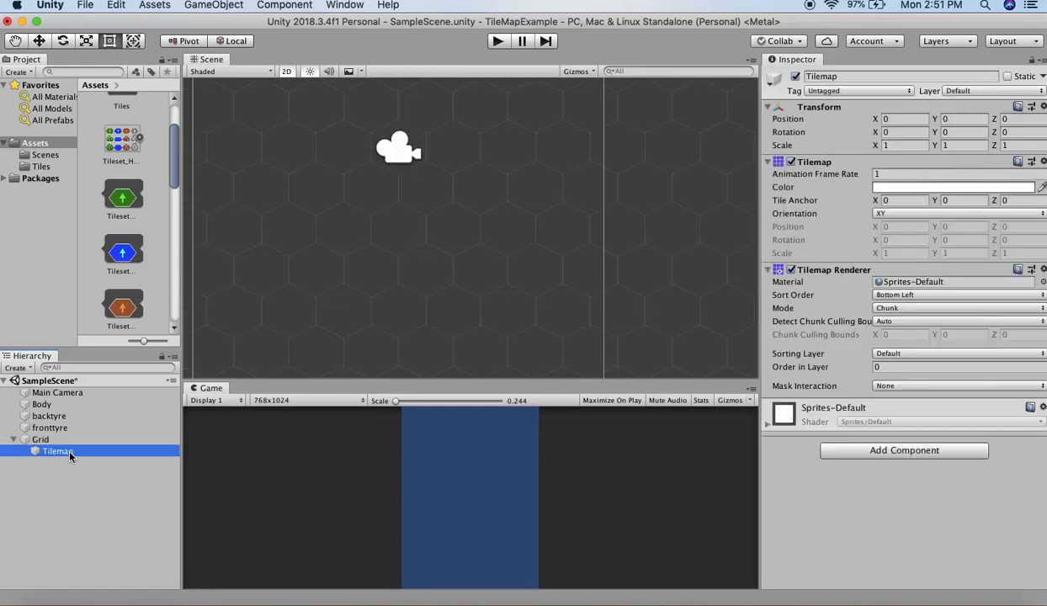
click(70, 452)
text(Hexag)
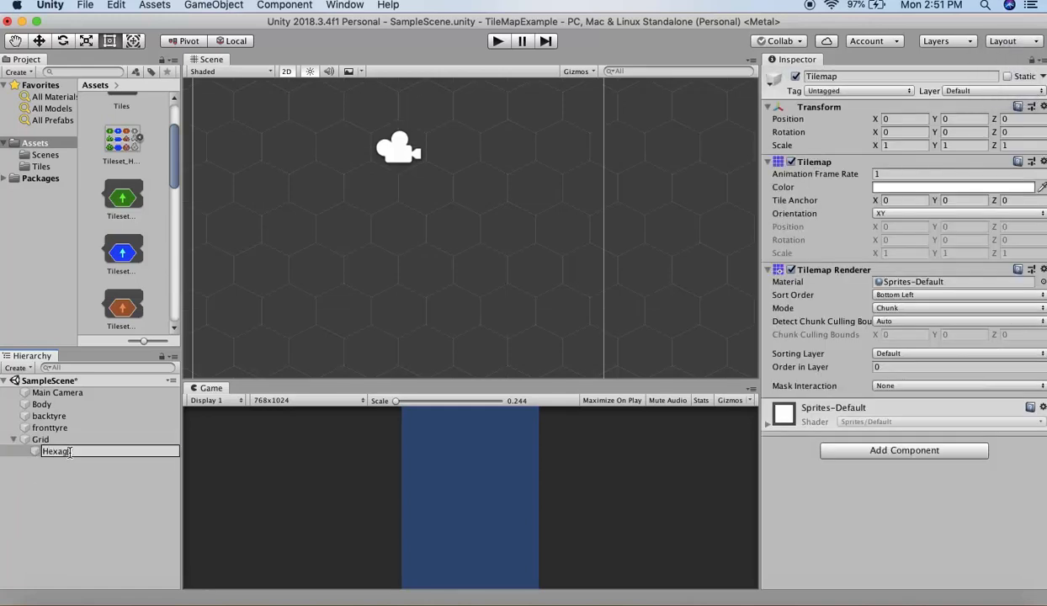
text(onaltiles)
key(Return)
- Reopen the Tile Palette window and dock it between the Scene view and the Inspector
click(388, 4)
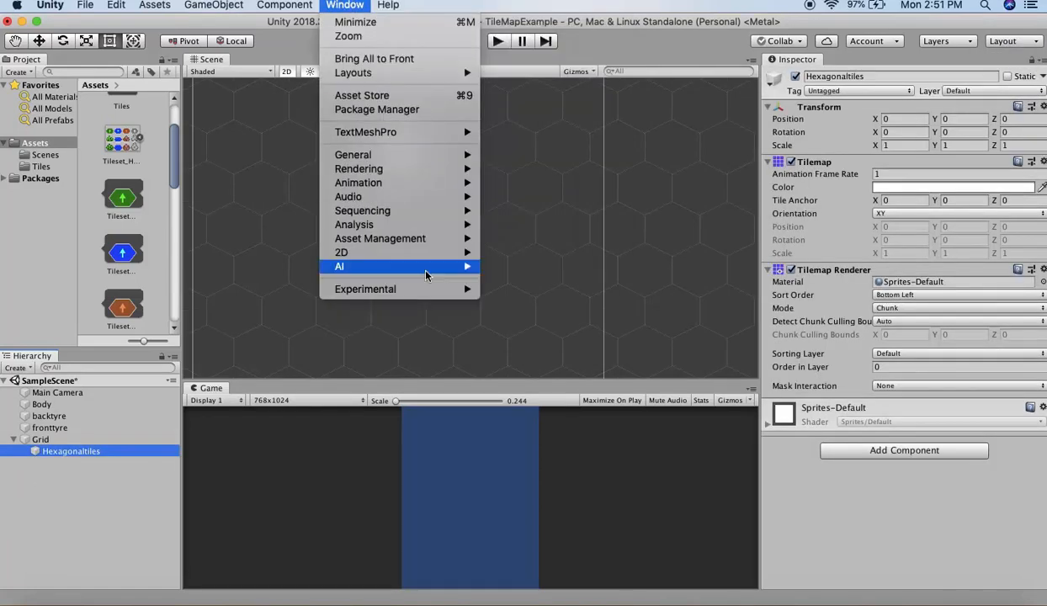
mouse_move(426, 253)
click(526, 280)
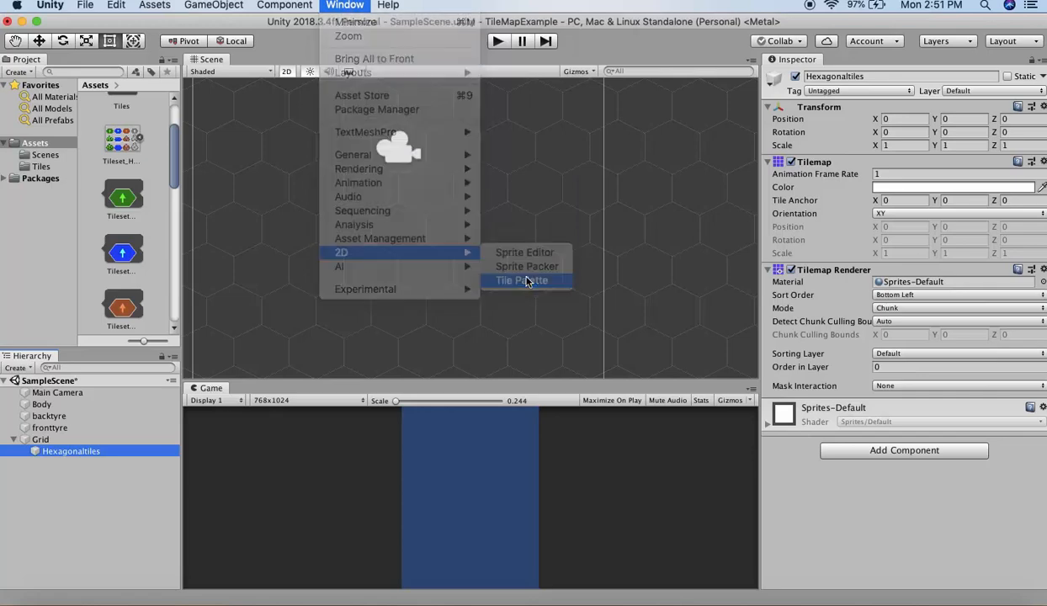
drag(33, 26, 755, 65)
drag(768, 62, 716, 94)
- Create a tile palette named Hexagonalpointytop with a Hexagon grid and Point Top hexagon type, storing it in the Tiles folder
click(665, 119)
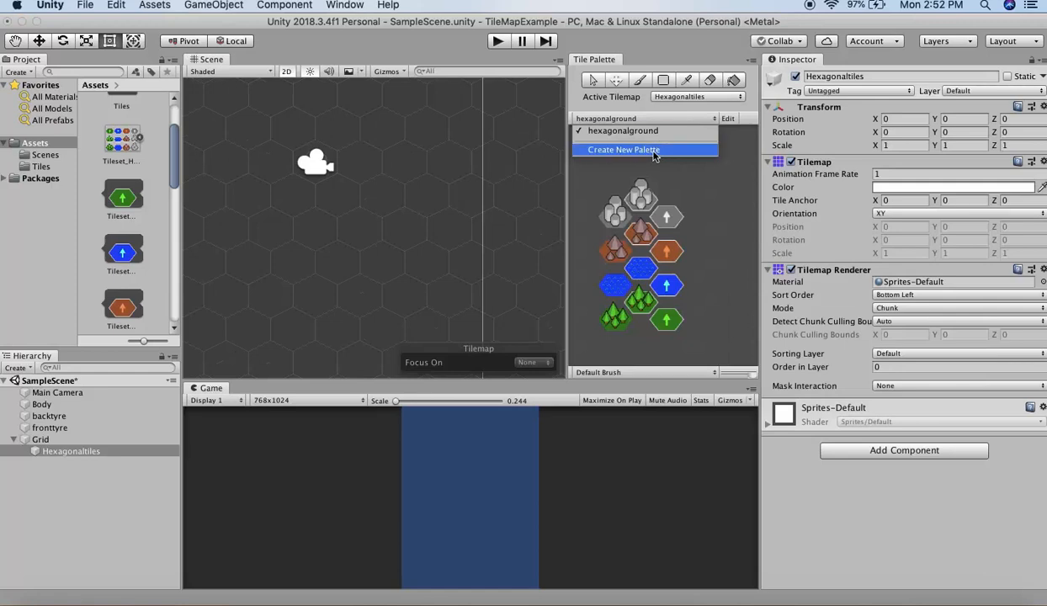
click(654, 151)
click(660, 150)
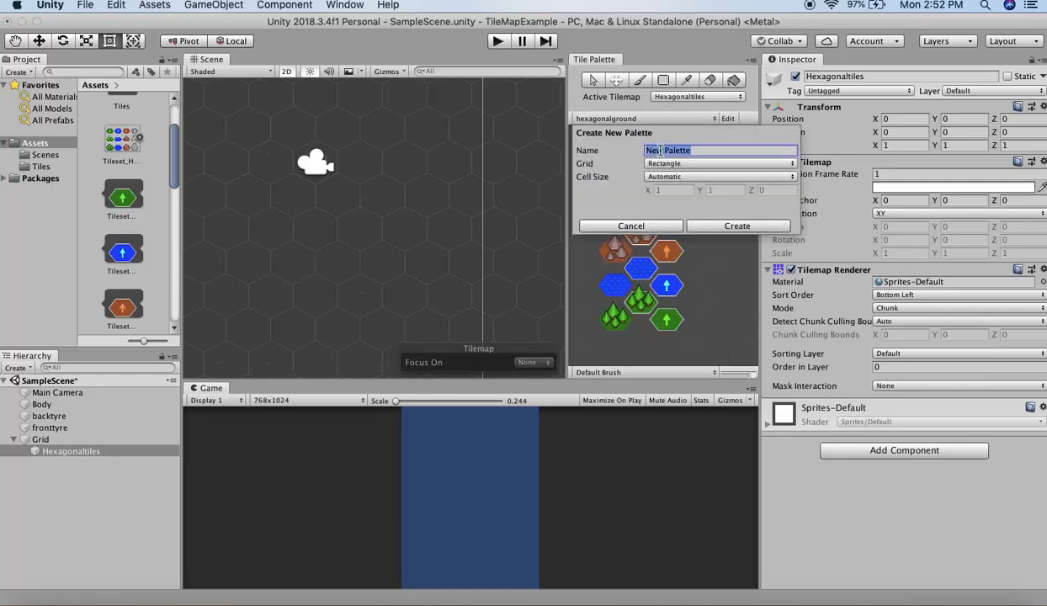
text(Hexagonalpointytop)
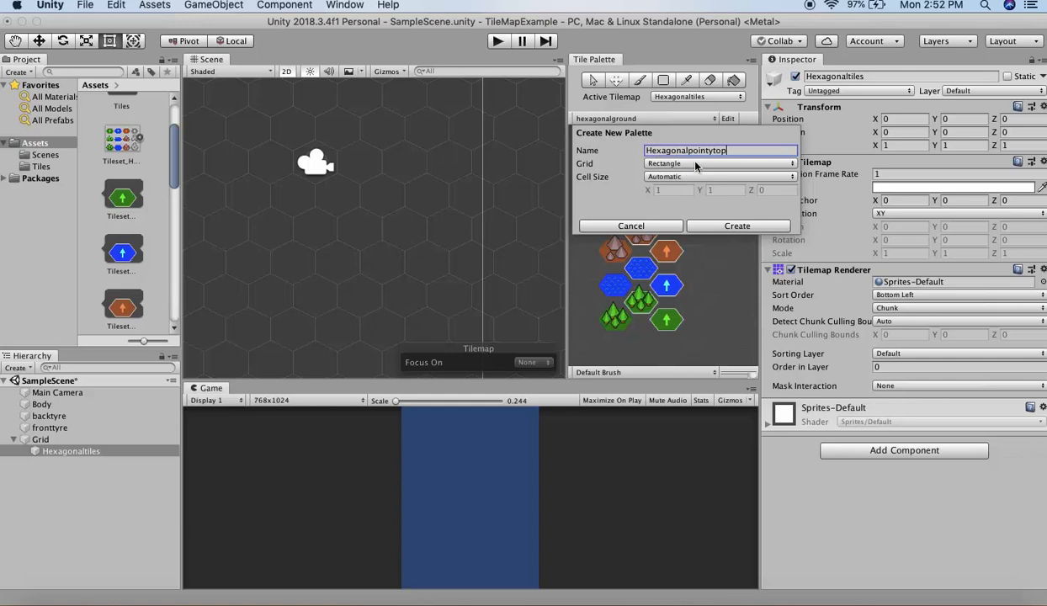
click(673, 163)
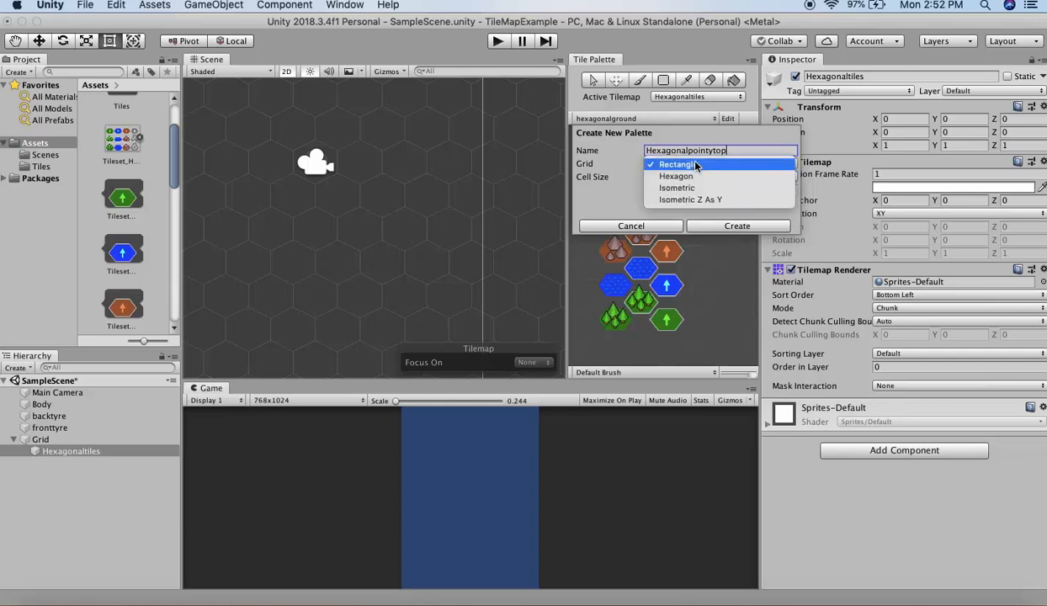
click(695, 177)
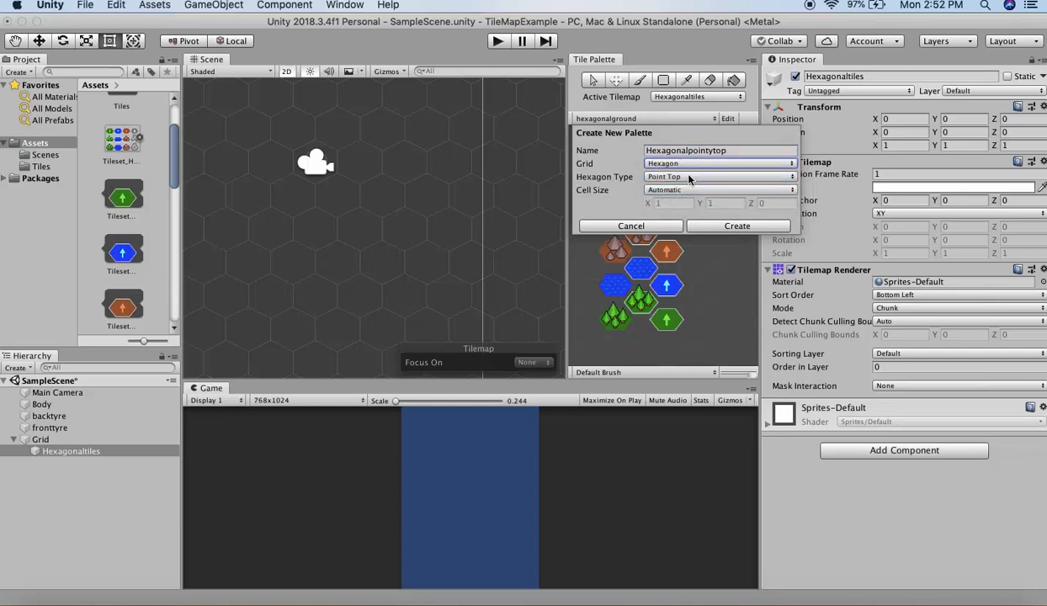
click(689, 177)
click(689, 178)
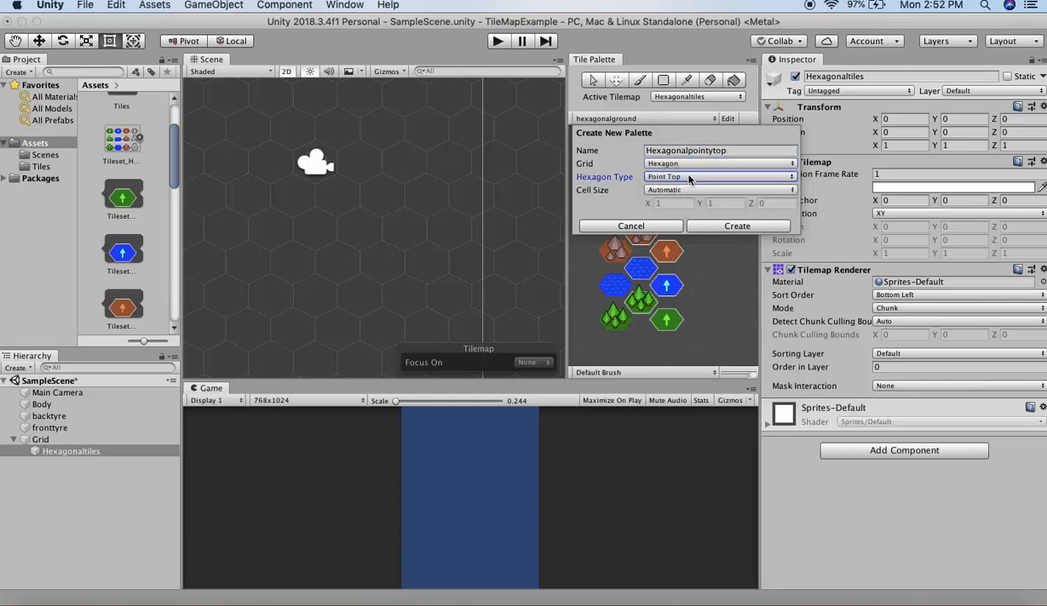
click(734, 226)
click(721, 167)
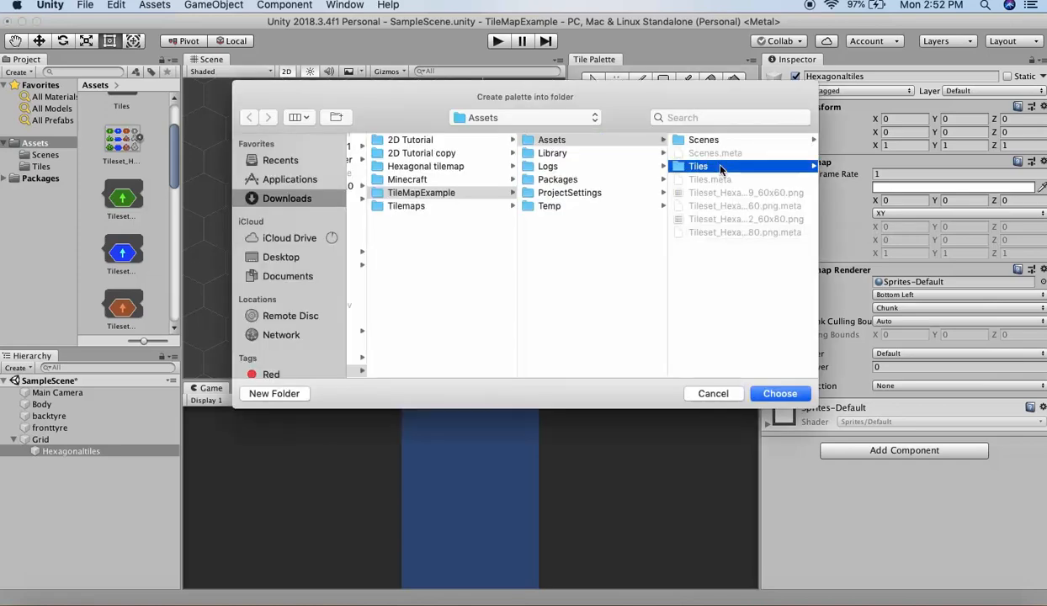
click(770, 394)
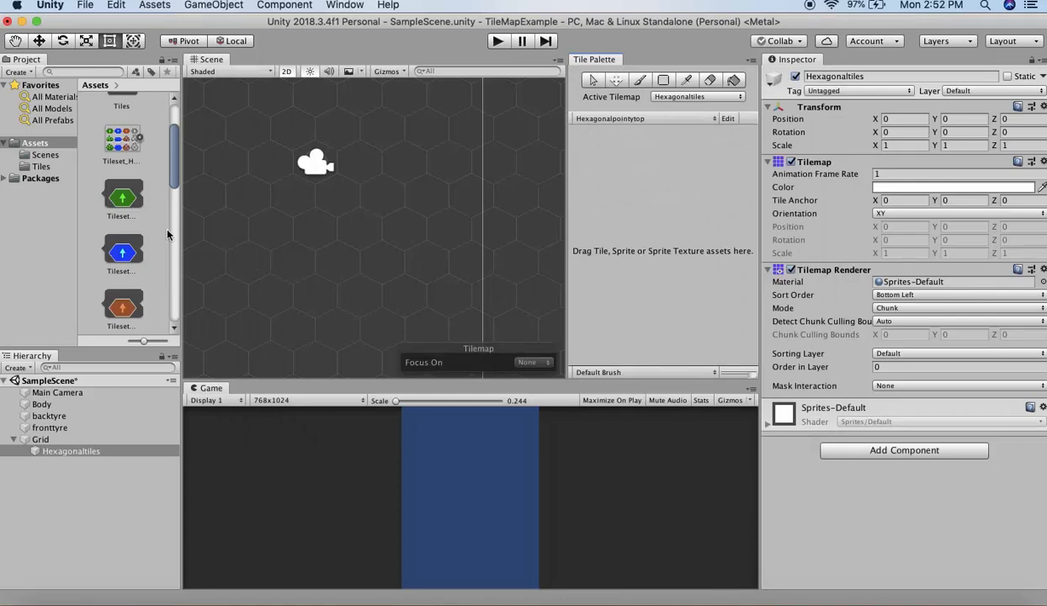
- Set the Tileset_Hexagonal_PointyTop_60x52_60x80 texture's Sprite Mode to Multiple and Filter Mode to Point (no filter), and apply the import settings
scroll(141, 213, up, 2)
scroll(141, 213, down, 5)
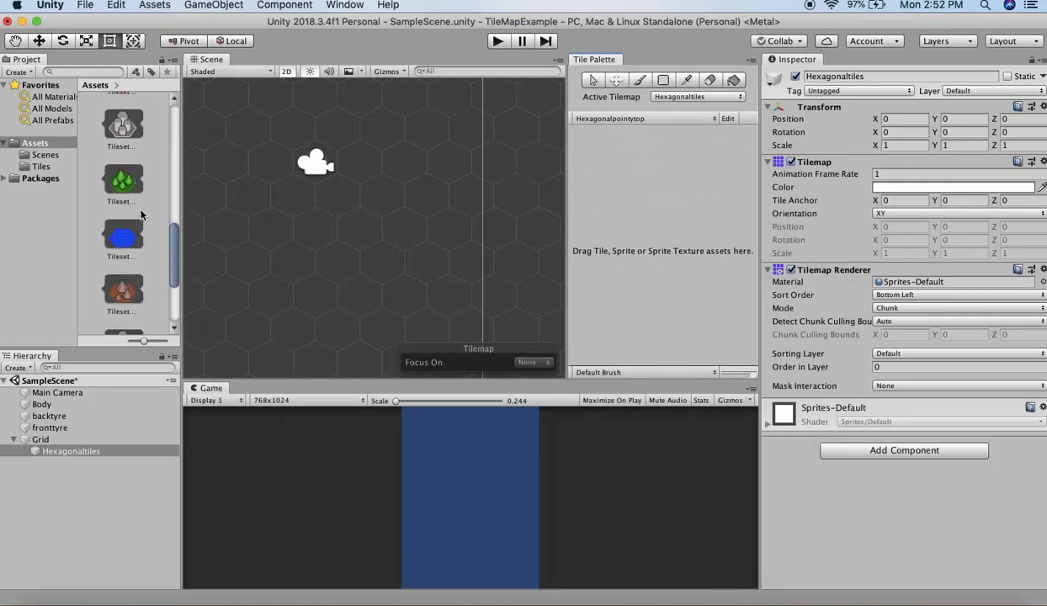
click(131, 269)
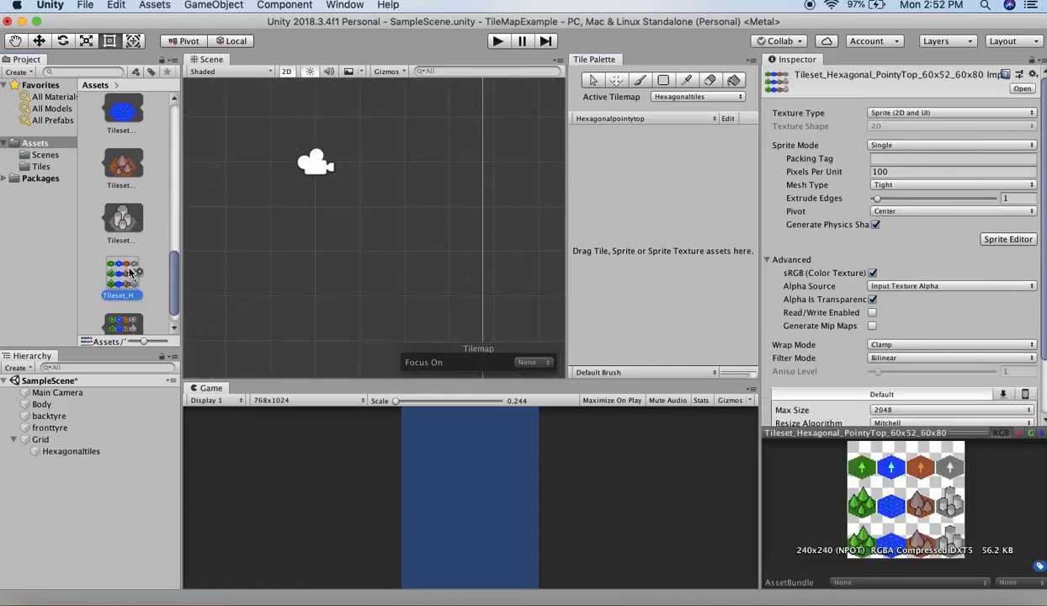
click(905, 147)
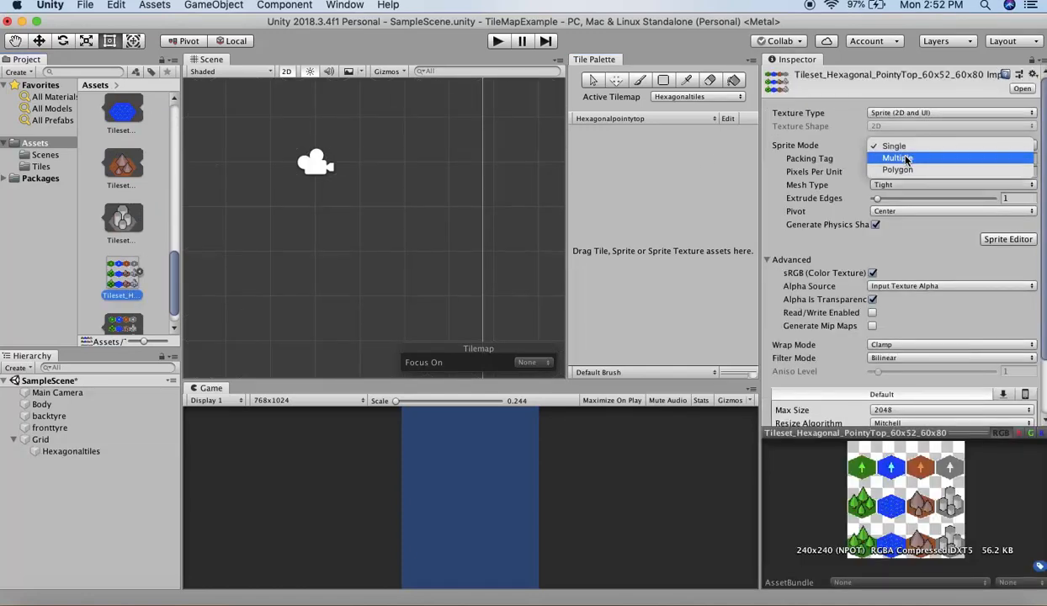
click(884, 157)
scroll(943, 242, down, 3)
click(913, 288)
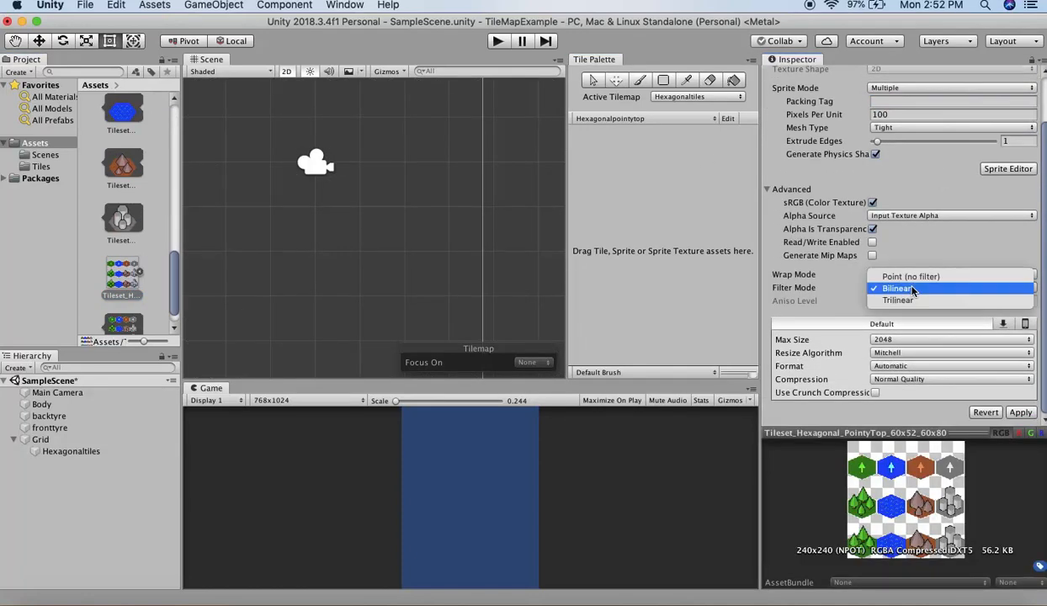
click(910, 276)
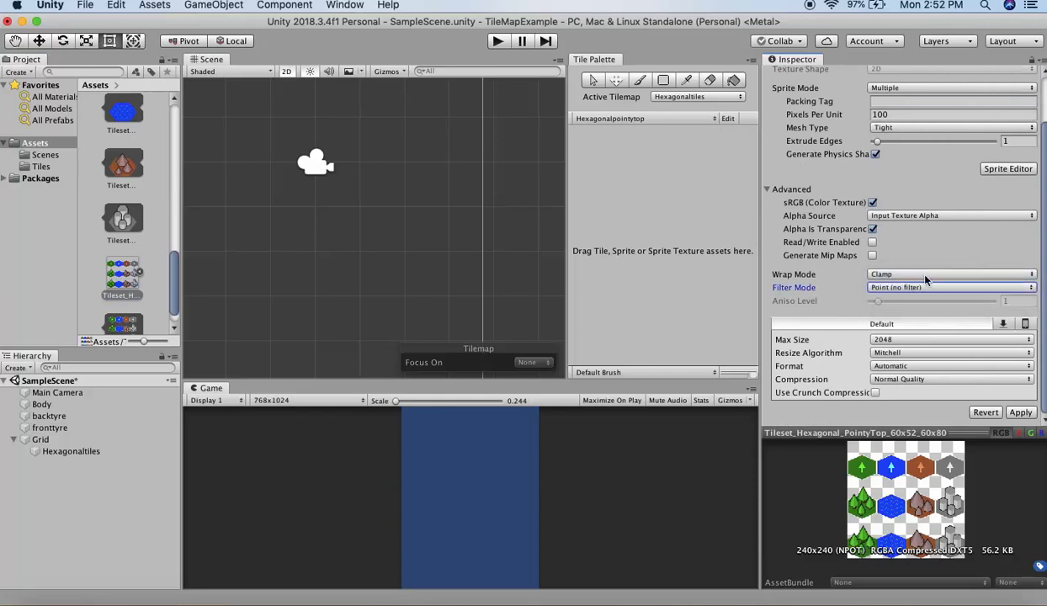
click(1019, 413)
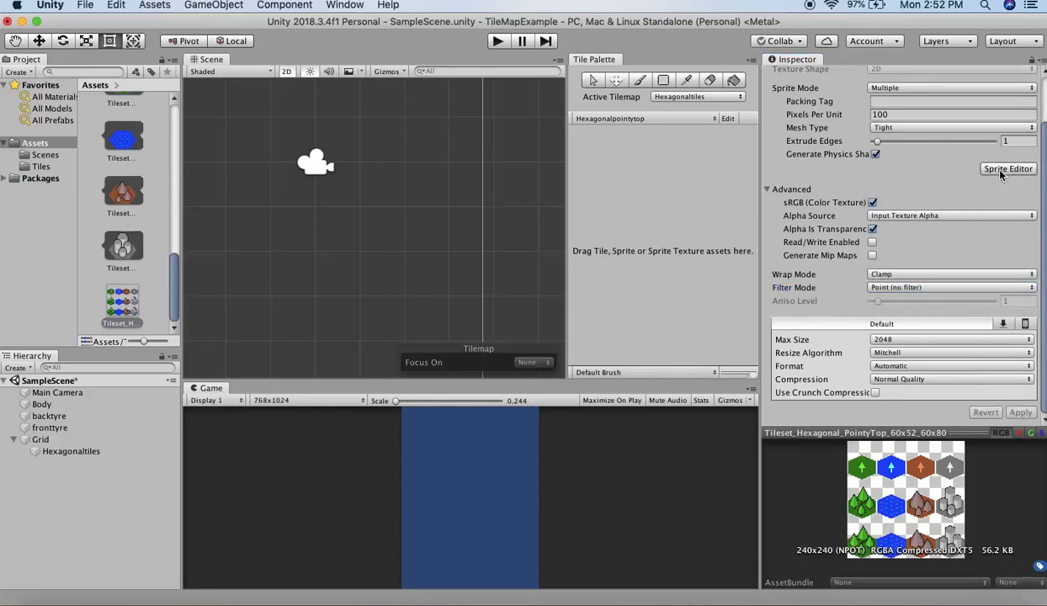
- Slice the pointy-top tileset in the Sprite Editor using Grid By Cell Size with a pixel width of 60
click(1003, 170)
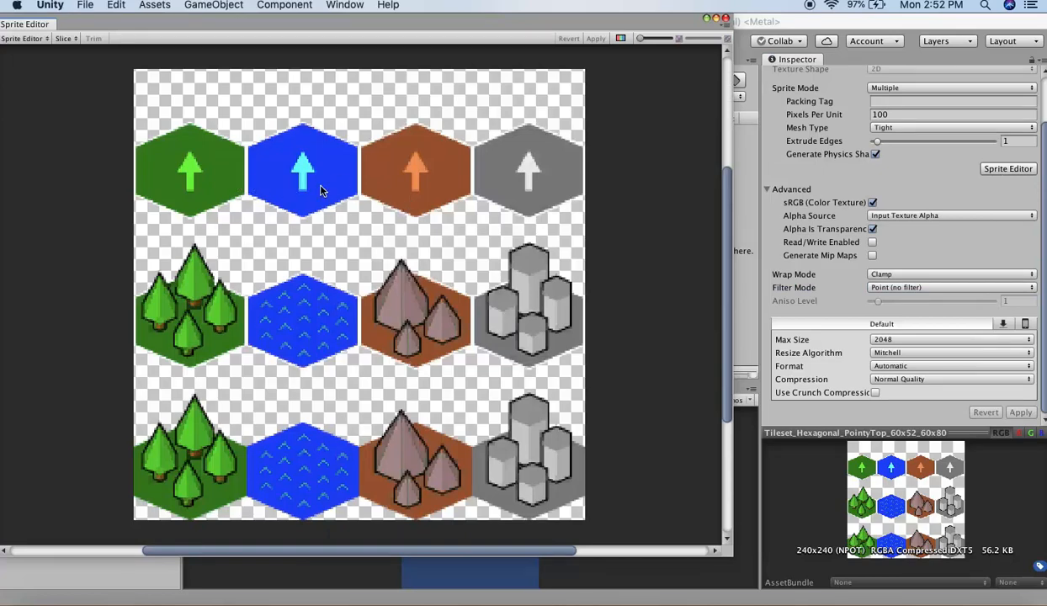
click(65, 38)
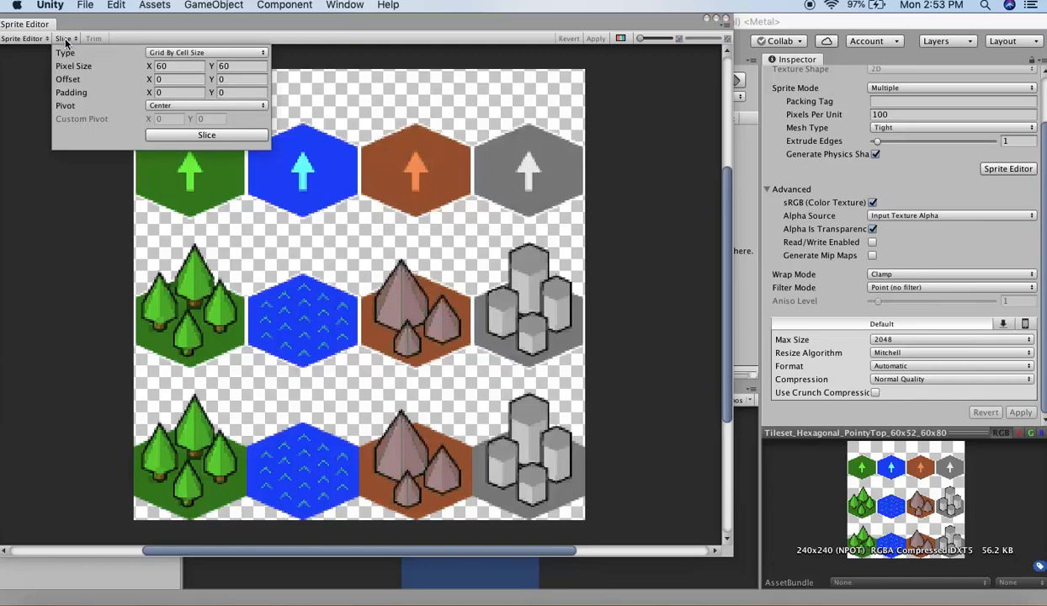
click(240, 67)
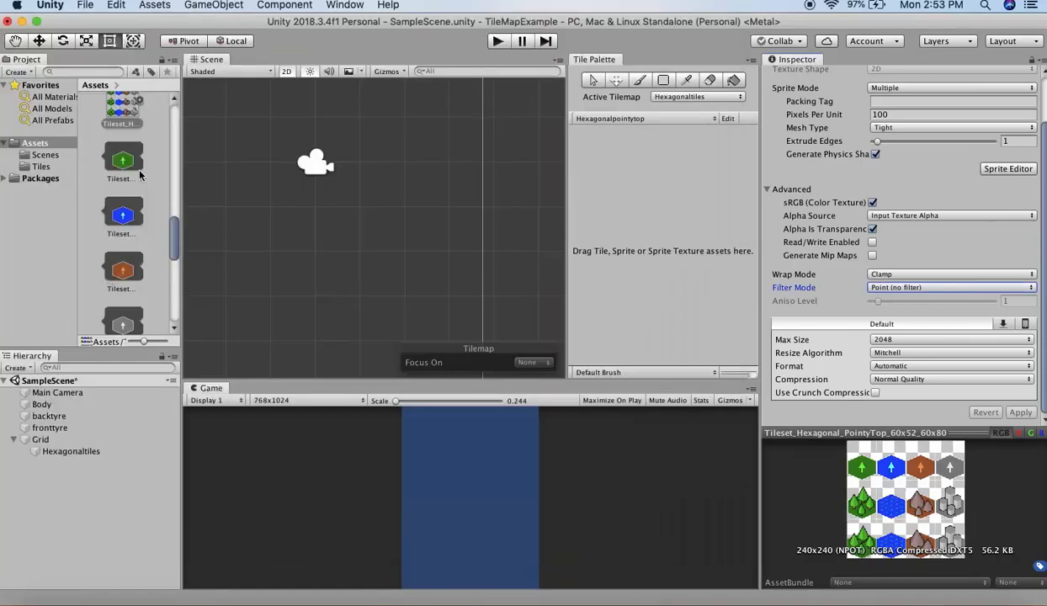
- Add the sliced pointy-top tileset to the Hexagonalpointytop palette, generating its tiles into the Tiles folder
scroll(141, 174, up, 2)
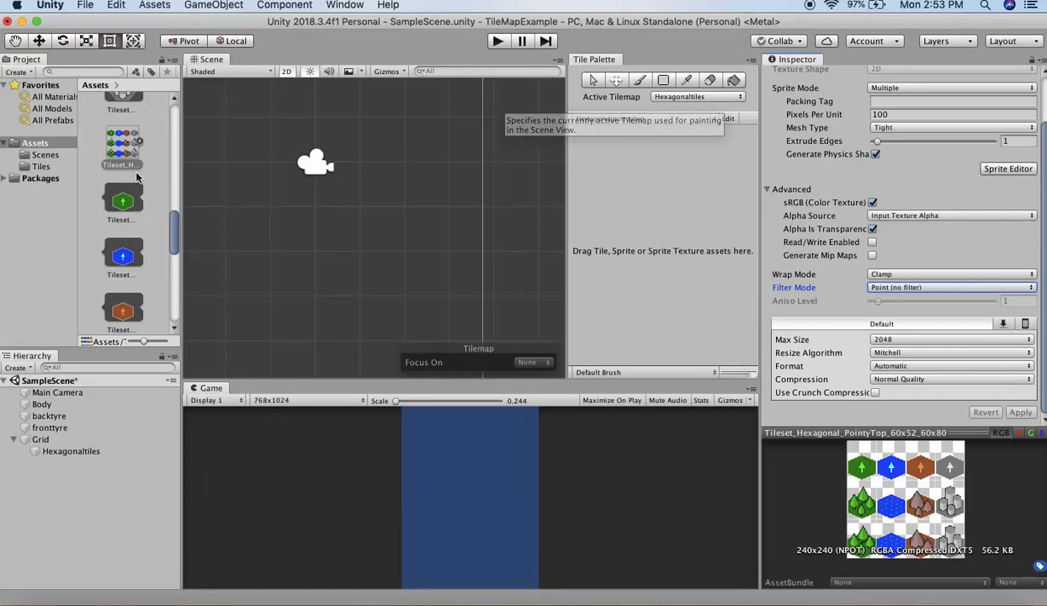
drag(123, 150, 643, 198)
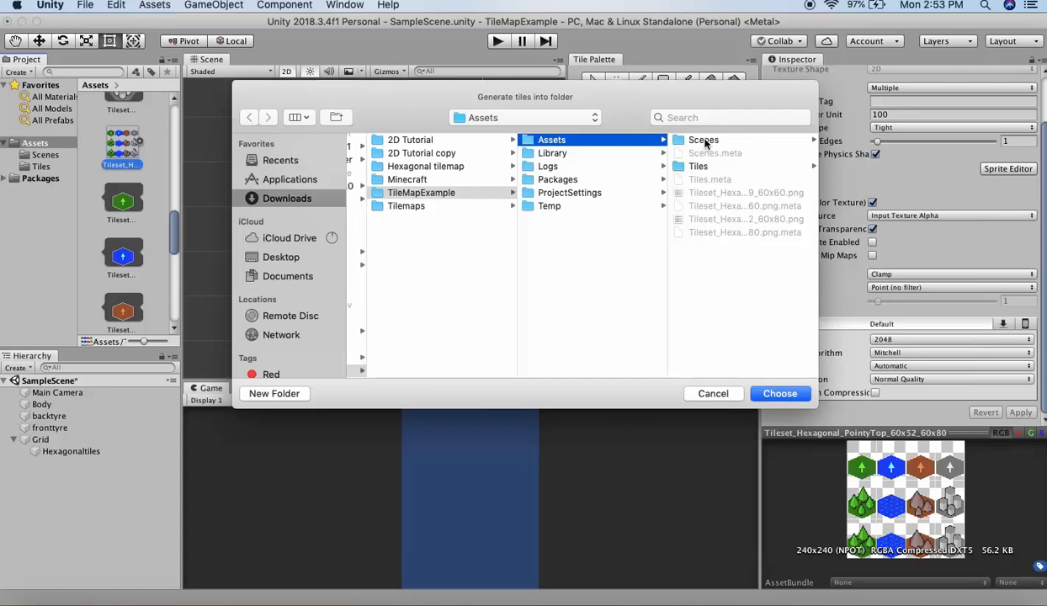
click(698, 167)
click(783, 397)
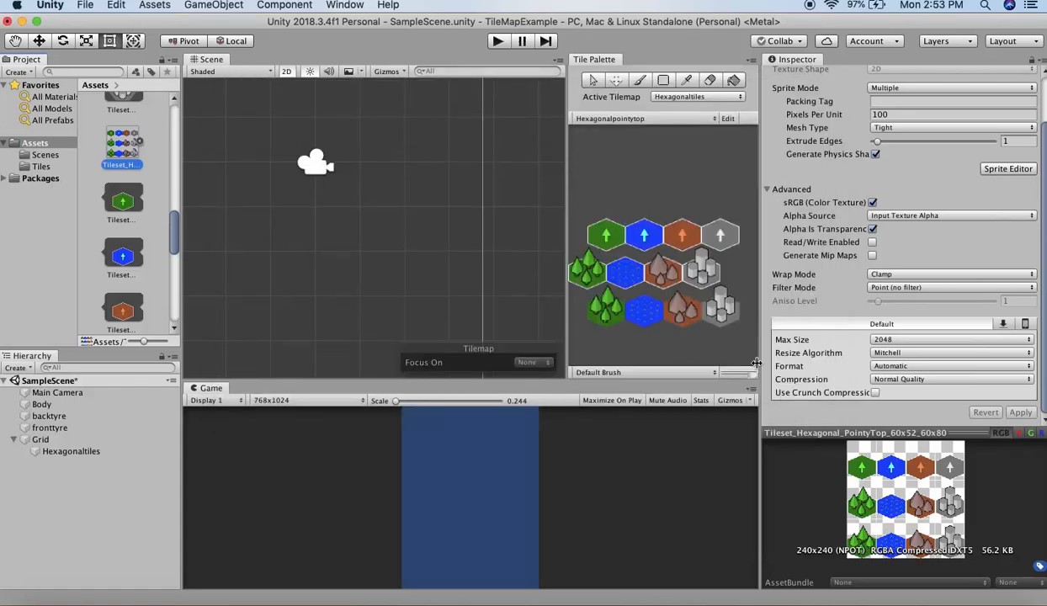
- Paint blue water tiles and a block of mixed green, blue and brown tiles across the Hexagonaltiles tilemap
click(644, 82)
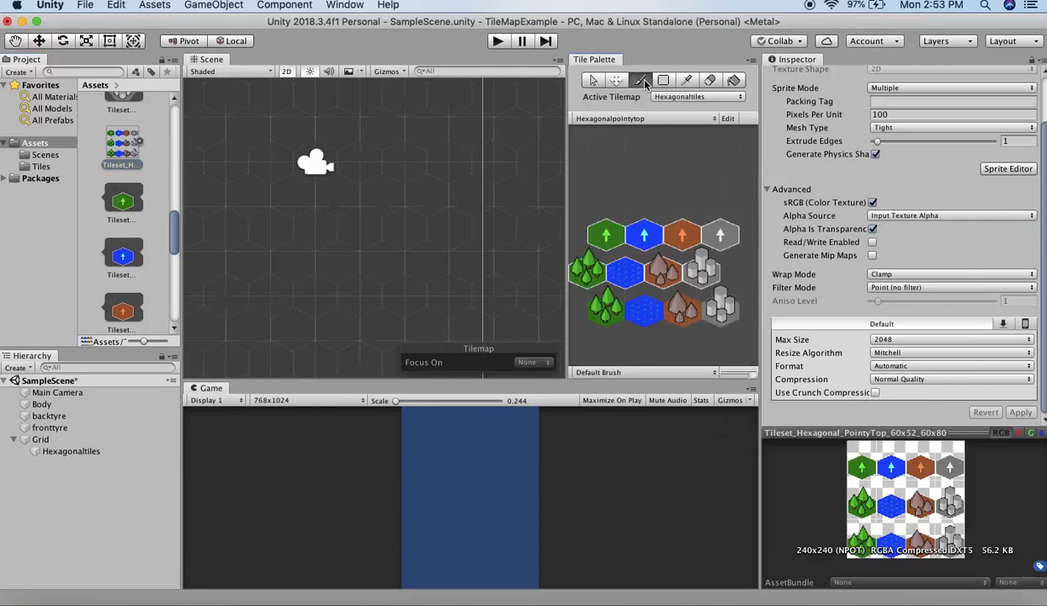
click(627, 273)
scroll(245, 178, down, 5)
mouse_move(245, 181)
mouse_down()
mouse_move(332, 179)
mouse_move(303, 198)
mouse_move(476, 198)
mouse_up()
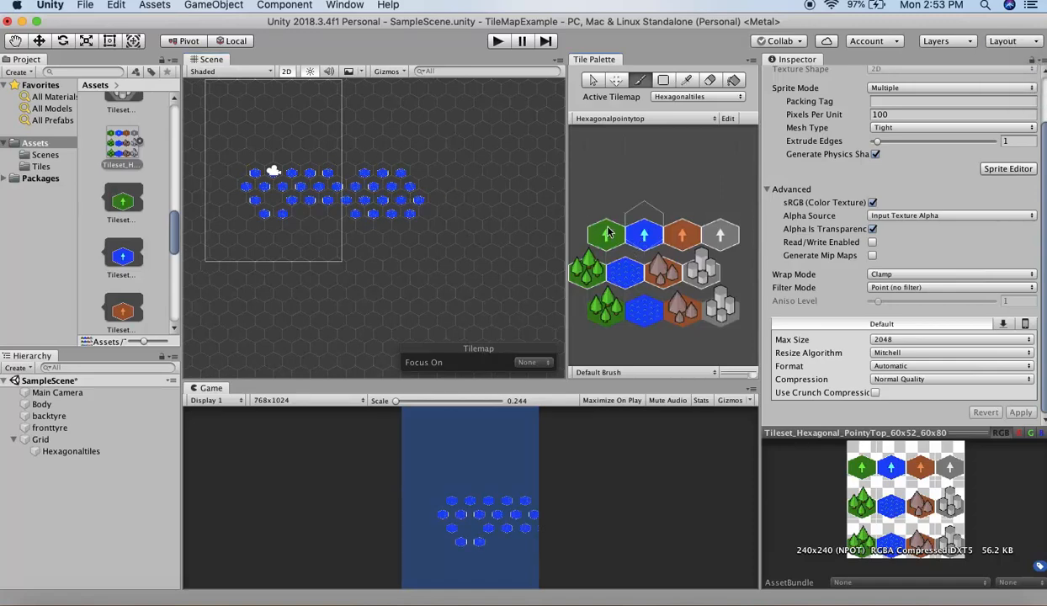
mouse_move(345, 224)
mouse_down()
mouse_move(267, 203)
mouse_move(402, 216)
mouse_move(295, 135)
mouse_move(311, 168)
mouse_move(362, 135)
mouse_move(446, 192)
mouse_move(412, 244)
mouse_move(329, 257)
mouse_move(273, 206)
mouse_move(277, 149)
mouse_up()
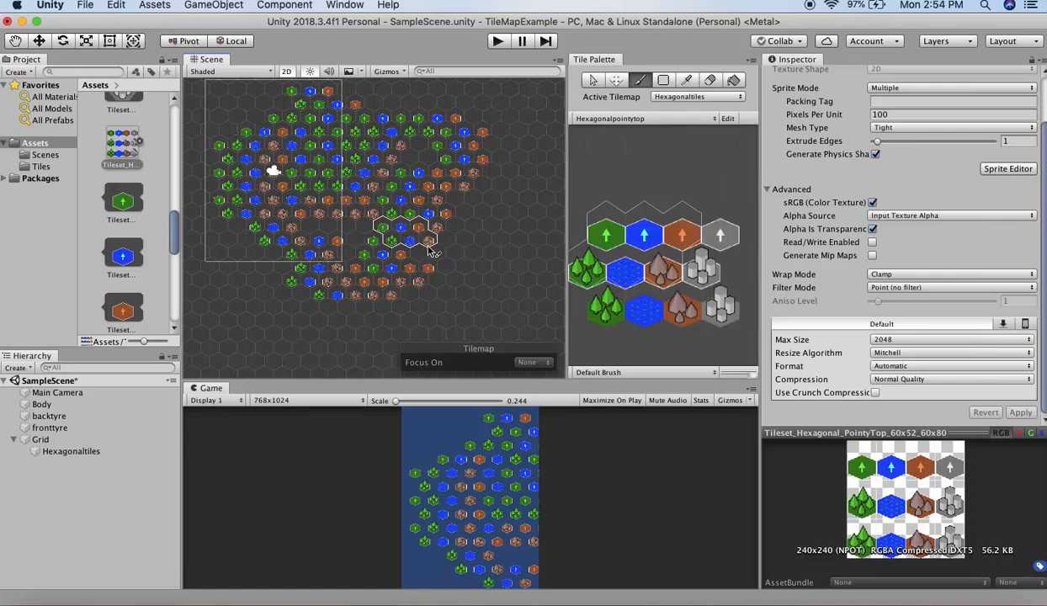
- Set the Grid's Cell Size to X 0.58 and Y 0.61 so the painted hexagons fit together
click(42, 439)
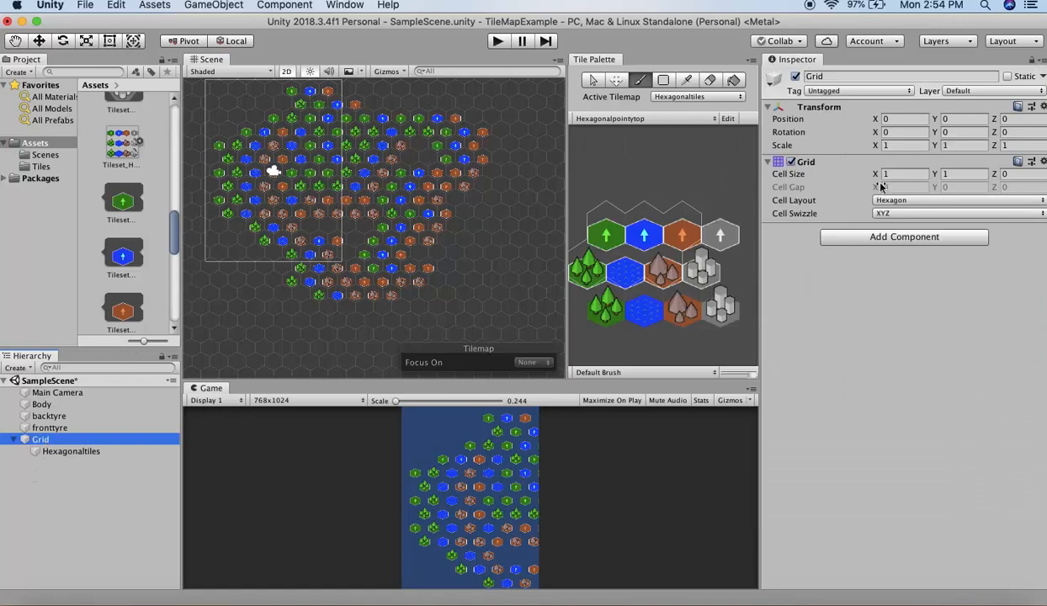
drag(878, 174, 867, 176)
scroll(382, 171, up, 5)
mouse_move(353, 160)
mouse_down()
mouse_move(329, 142)
mouse_move(303, 173)
mouse_up()
drag(231, 231, 271, 303)
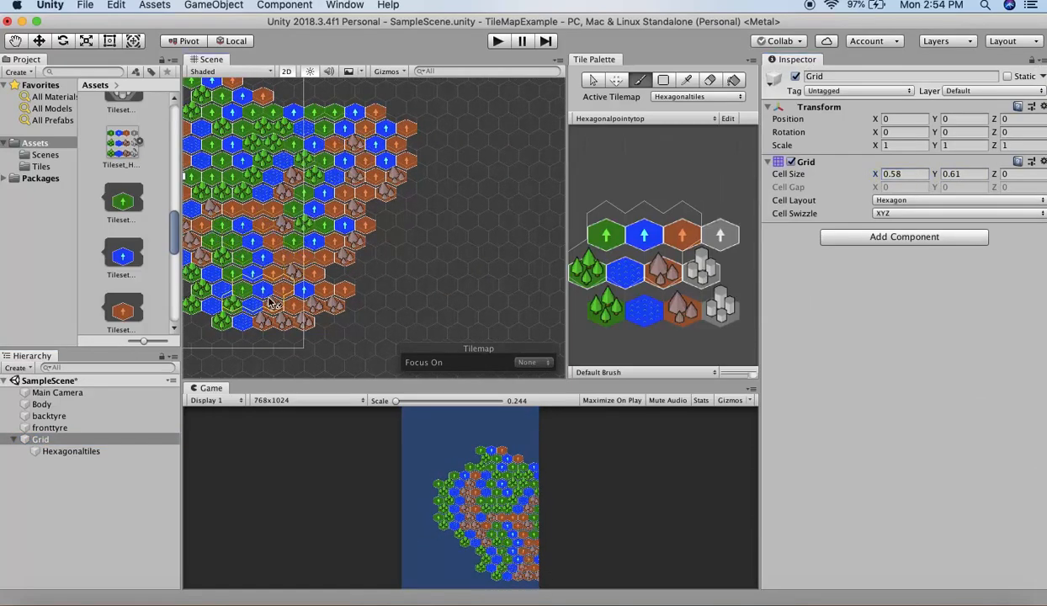
- Erase the tiles in the middle of the painted hexagon area
click(709, 80)
mouse_move(313, 126)
mouse_down()
mouse_move(354, 168)
mouse_move(294, 145)
mouse_move(278, 206)
mouse_move(286, 252)
mouse_move(306, 221)
mouse_move(282, 151)
mouse_up()
scroll(419, 201, down, 3)
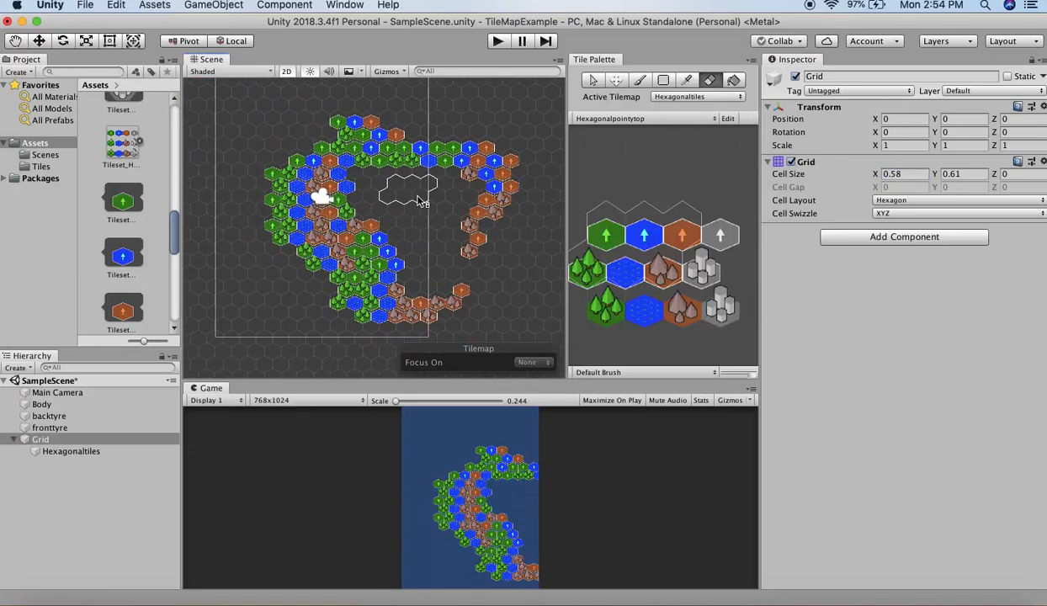